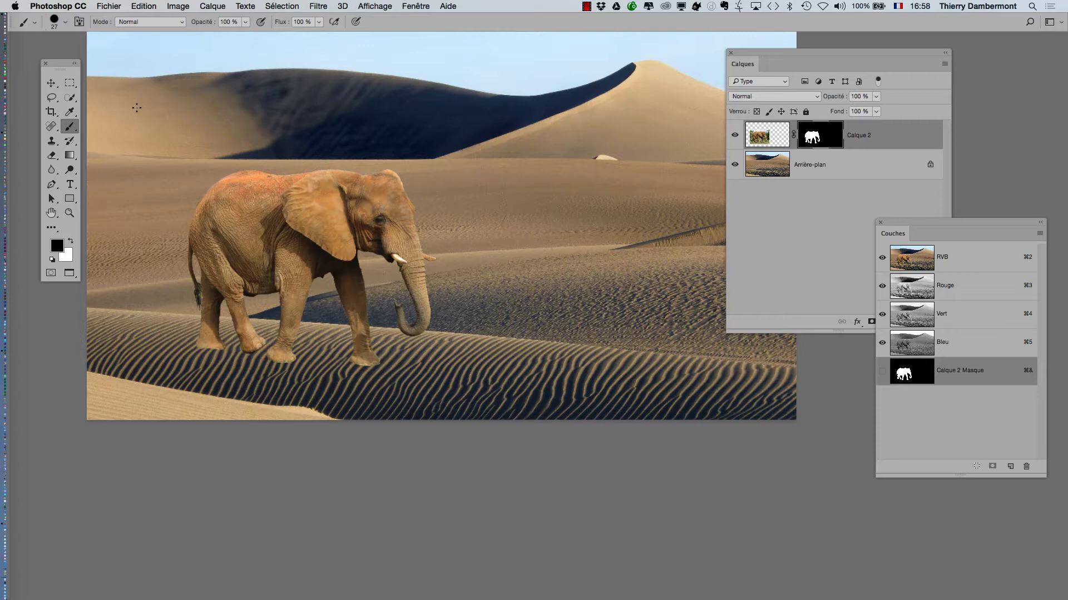
- Try to save the elephant composite under a new name with Save As
left_click(108, 6)
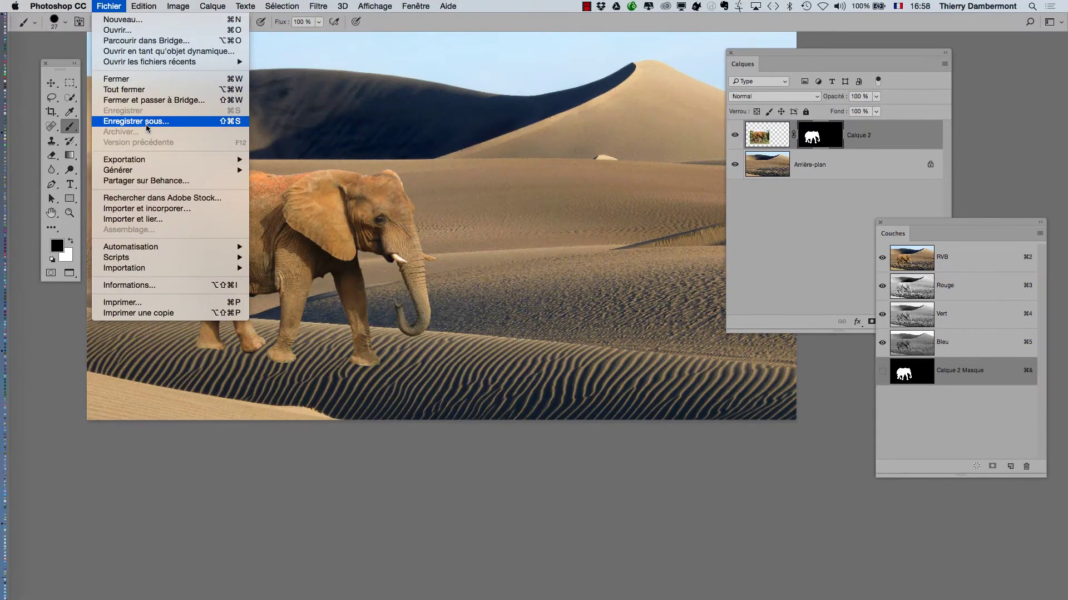
left_click(148, 126)
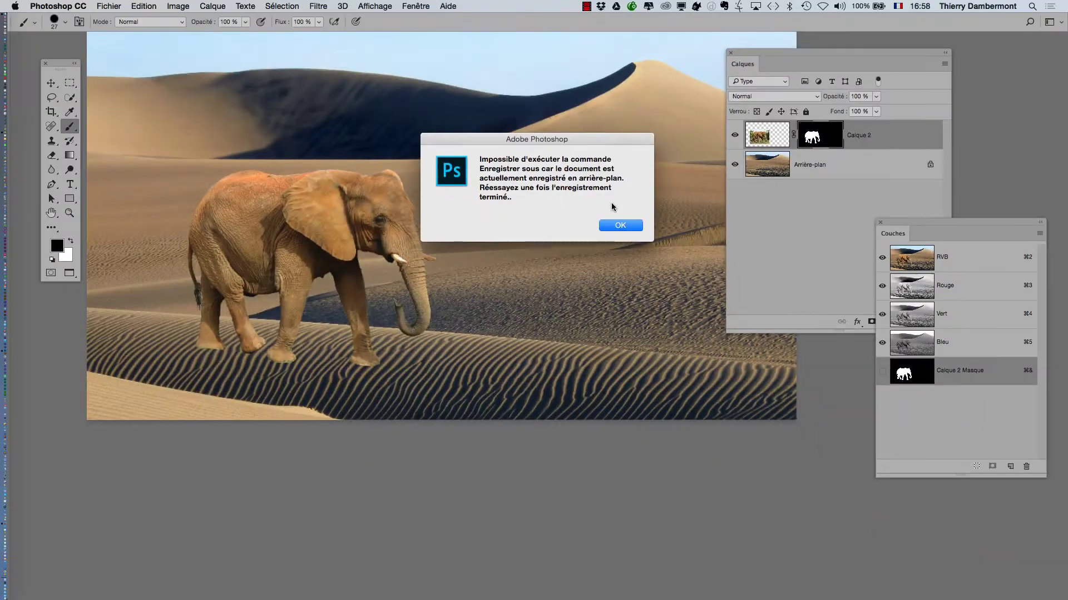
left_click(629, 248)
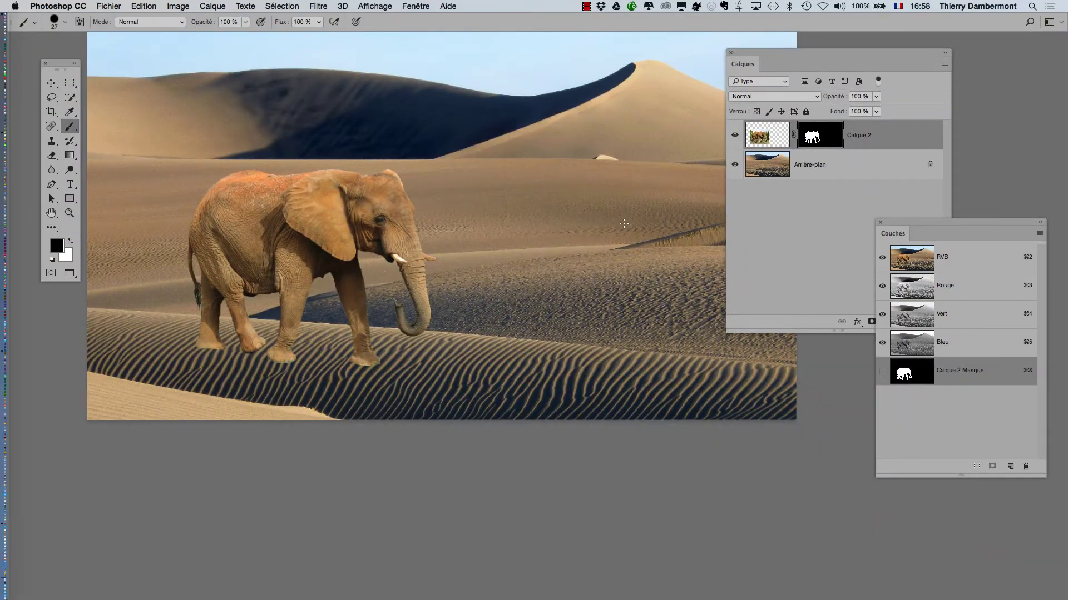
left_click(108, 6)
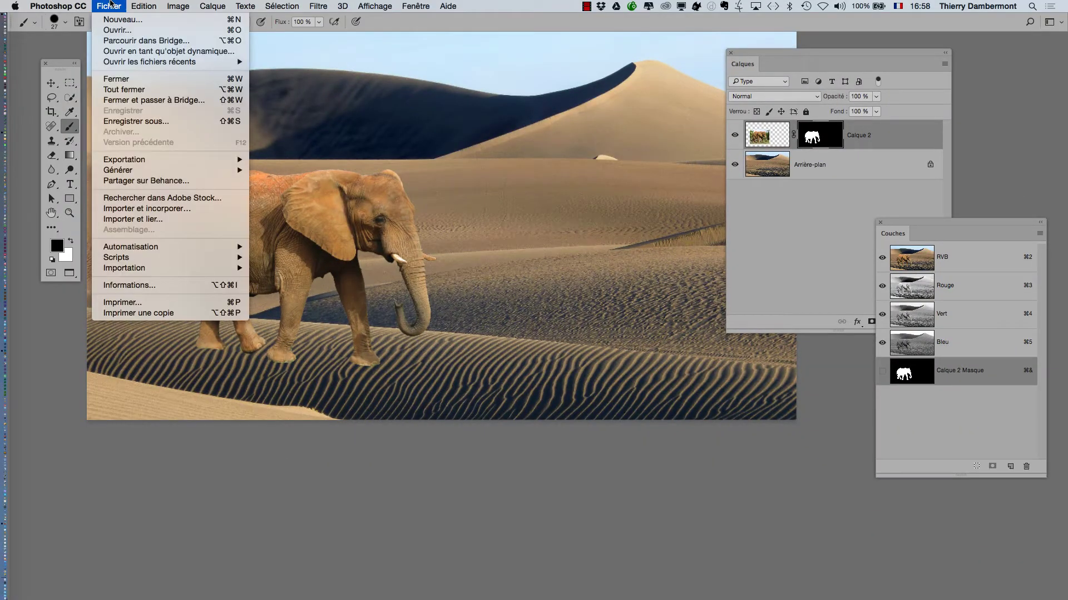
left_click(133, 123)
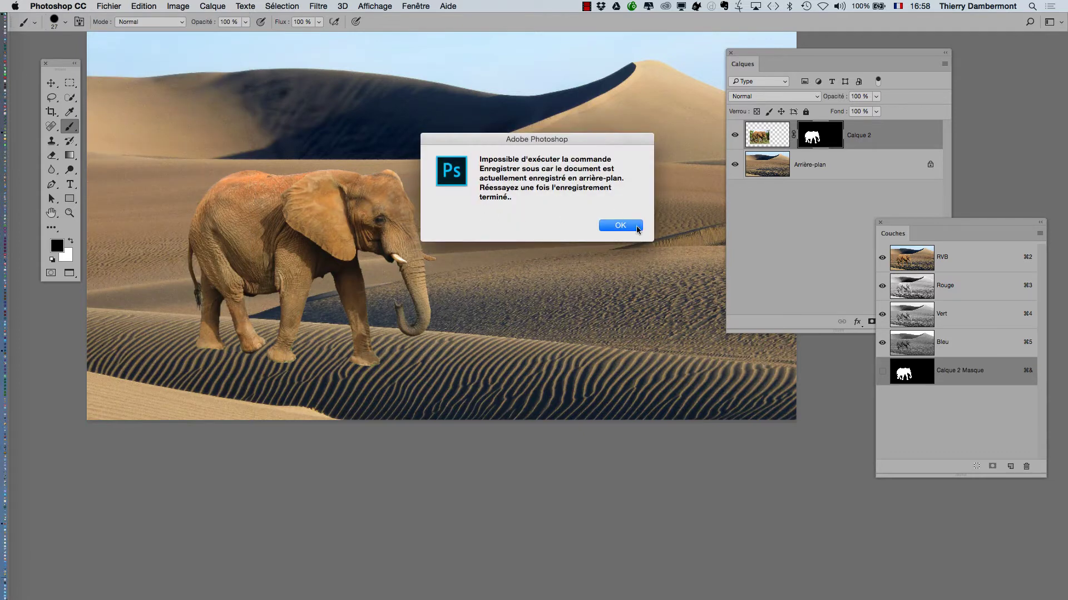
left_click(619, 225)
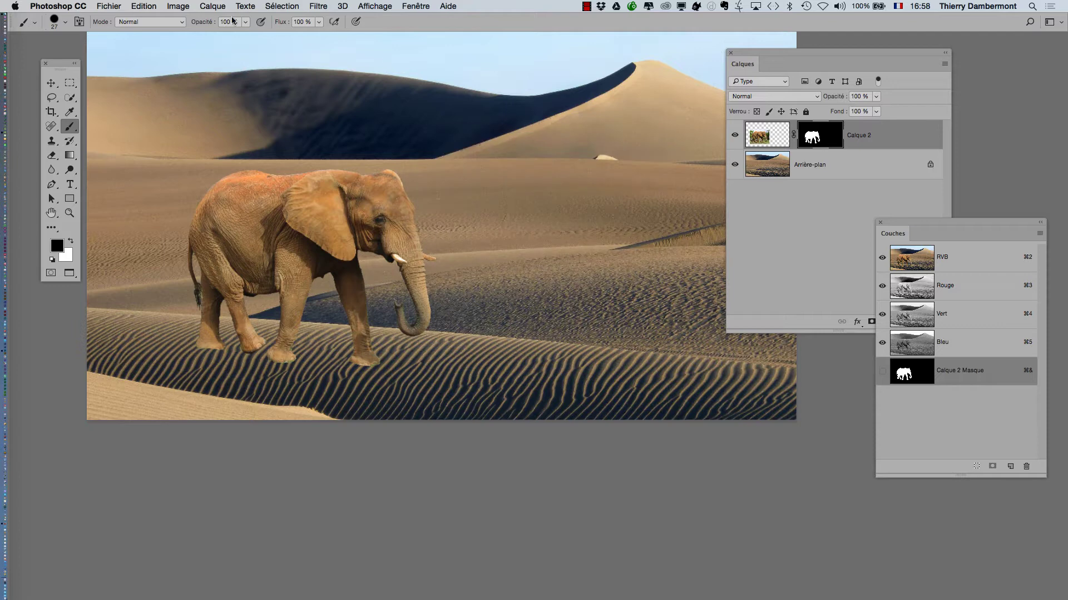
left_click(111, 5)
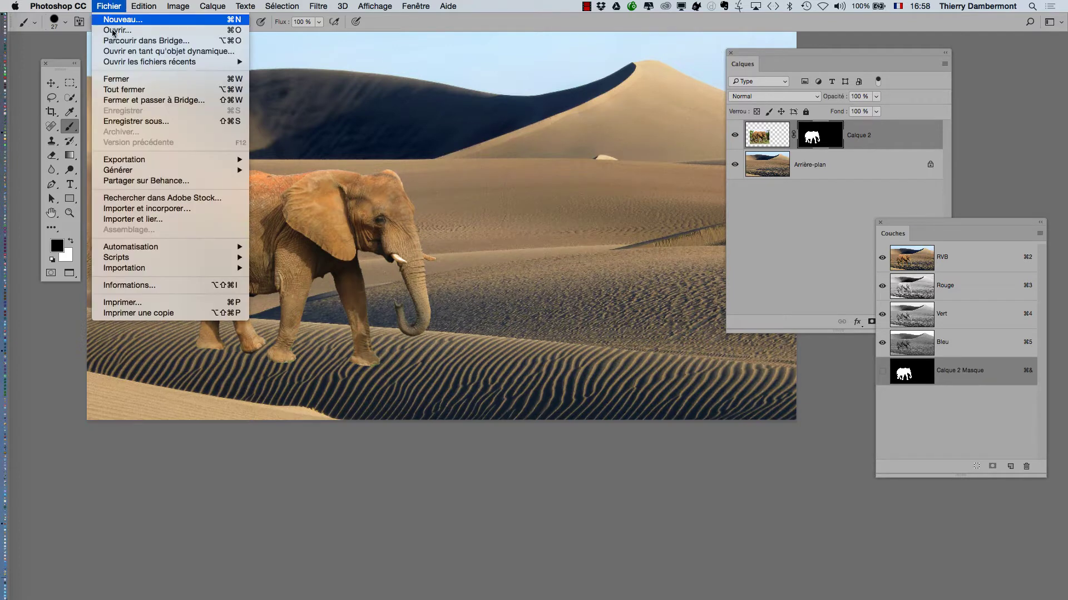
left_click(142, 123)
left_click(620, 226)
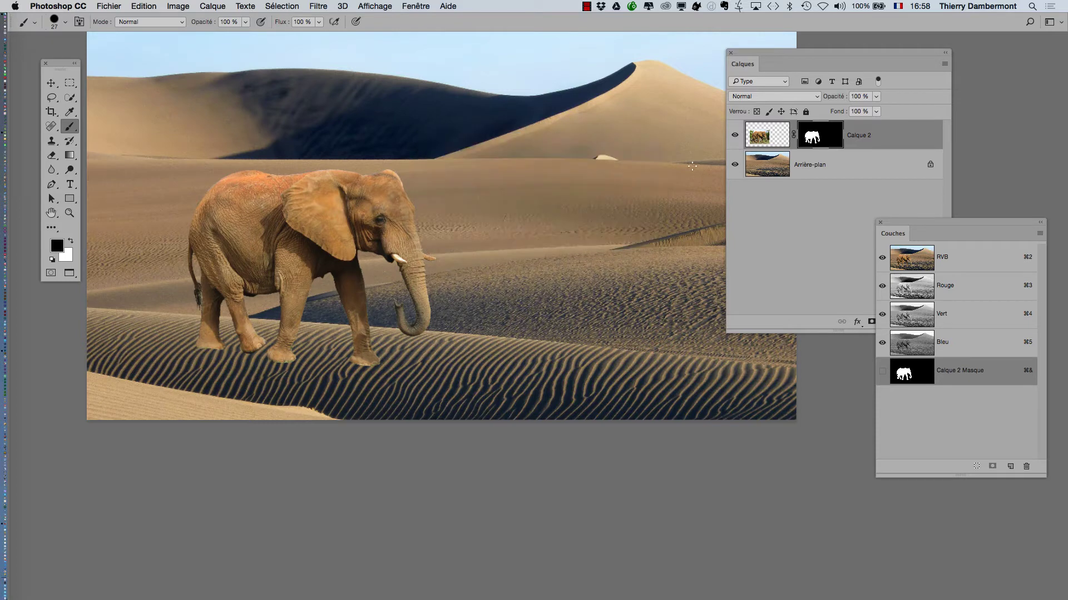
- Activate the Move tool and save the document as sand-dunes-in-the-desert-in-peru-02.psd in the premier jour Photoshop folder
left_click(51, 83)
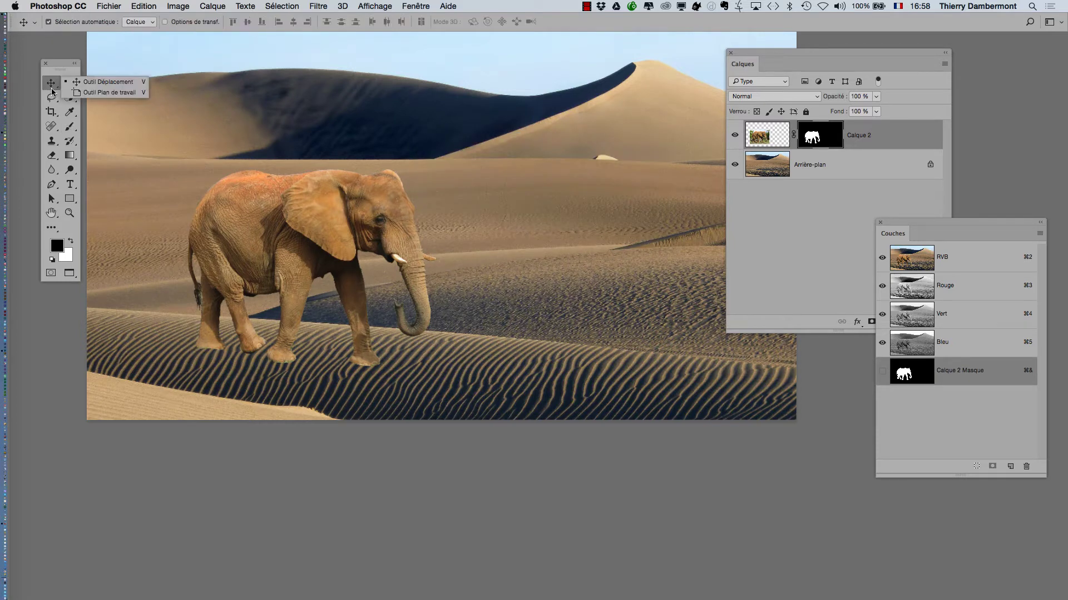
left_click(107, 6)
left_click(151, 121)
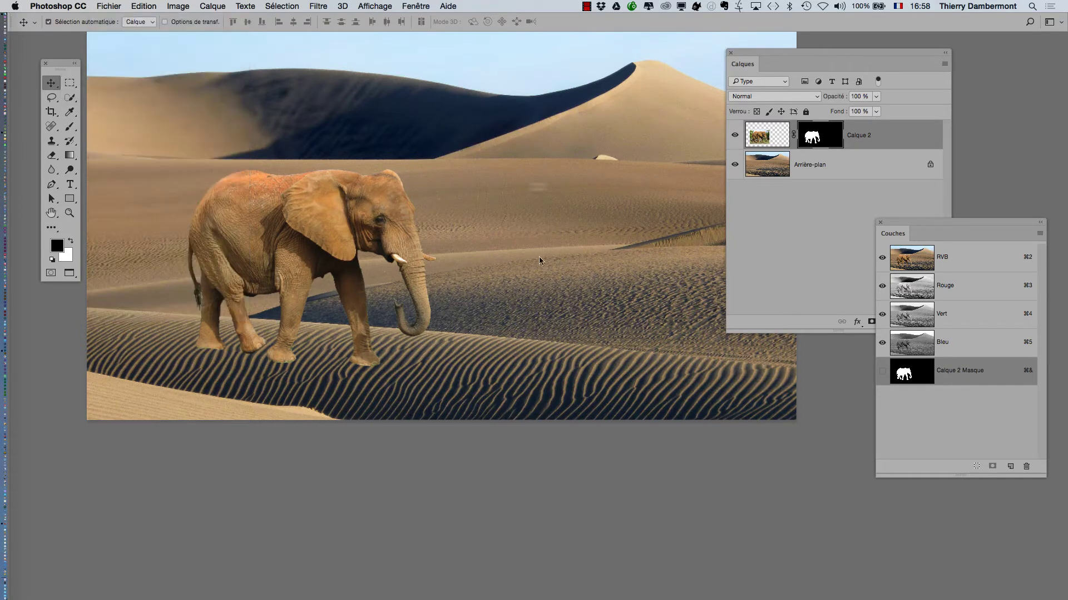
left_click(622, 226)
left_click(108, 6)
left_click(149, 121)
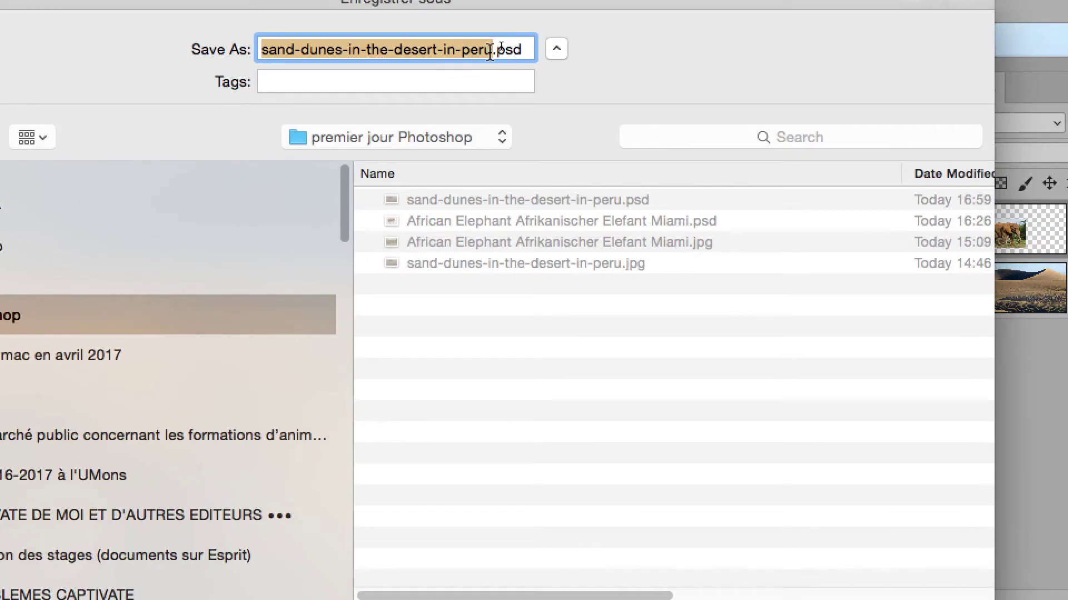
left_click(489, 52)
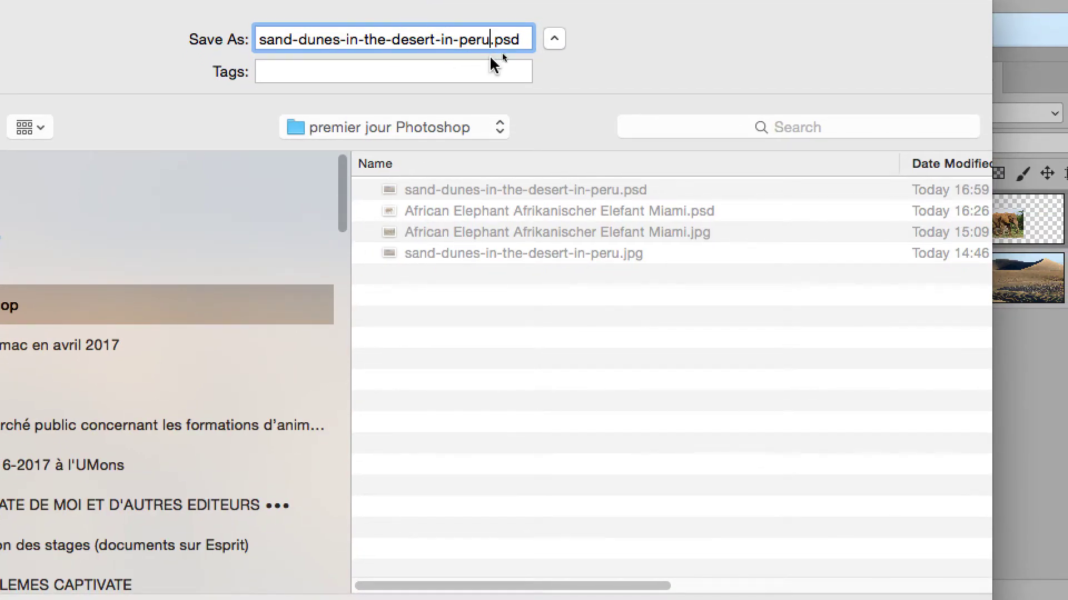
type("-02")
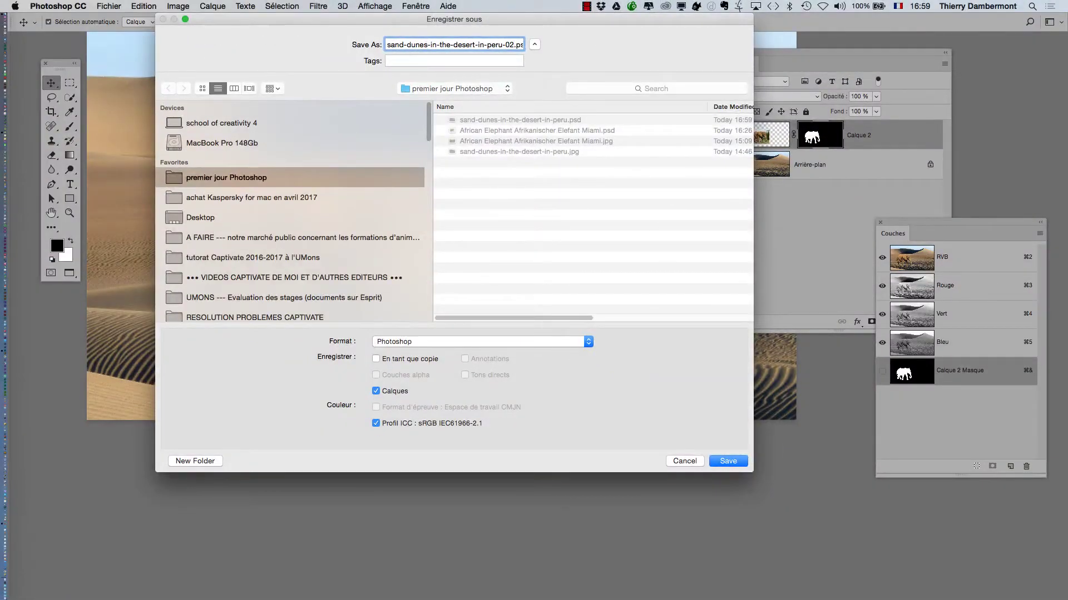
key("Return")
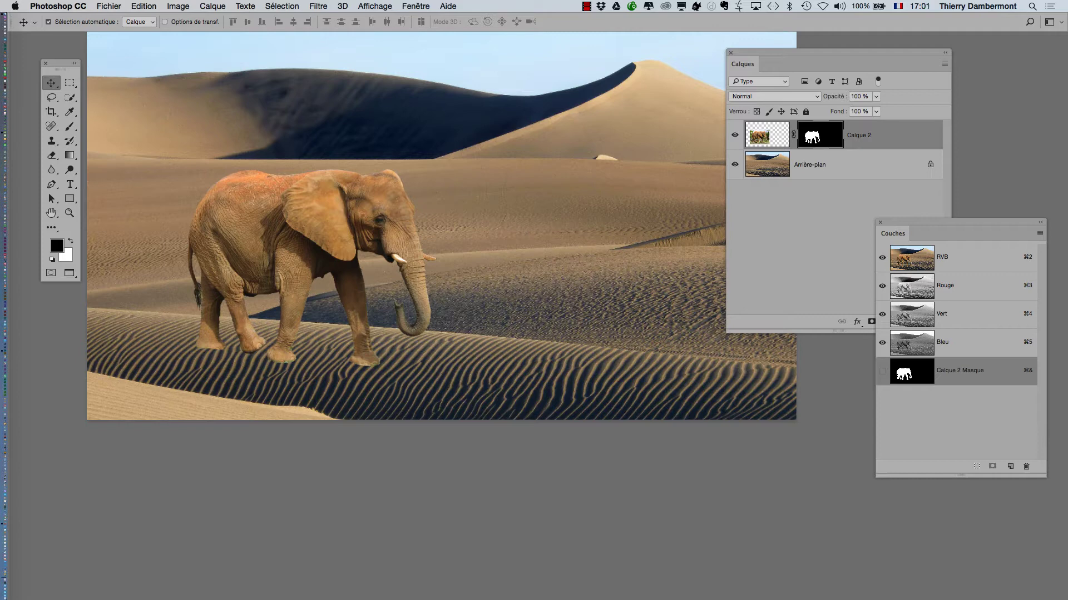
- Move the floating Calques panel over the dunes, closer to the elephant
left_click_drag(834, 52, 660, 50)
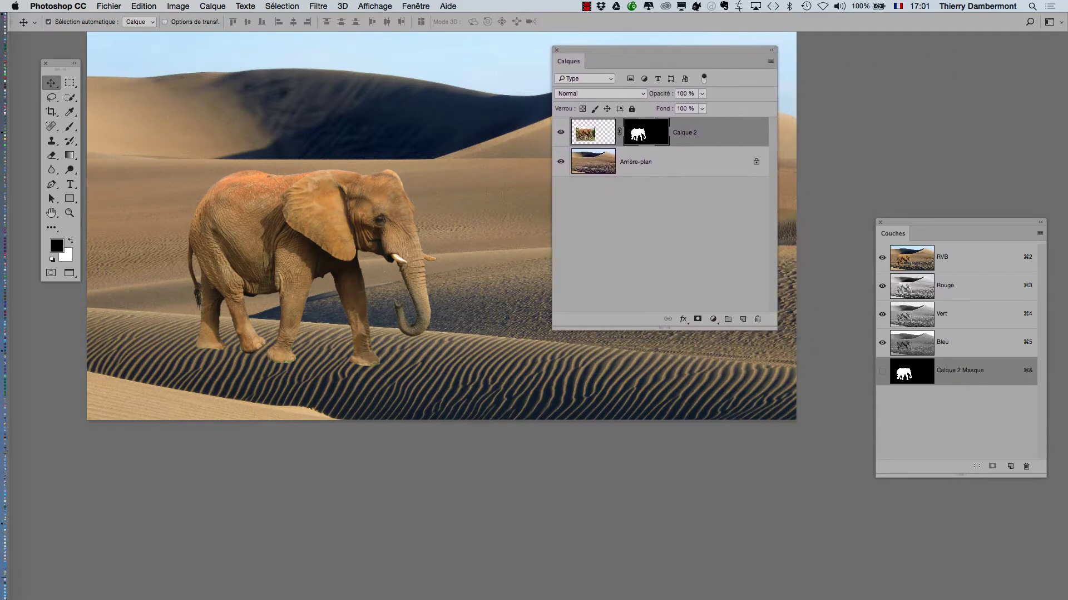
left_click(48, 22)
left_click(48, 22)
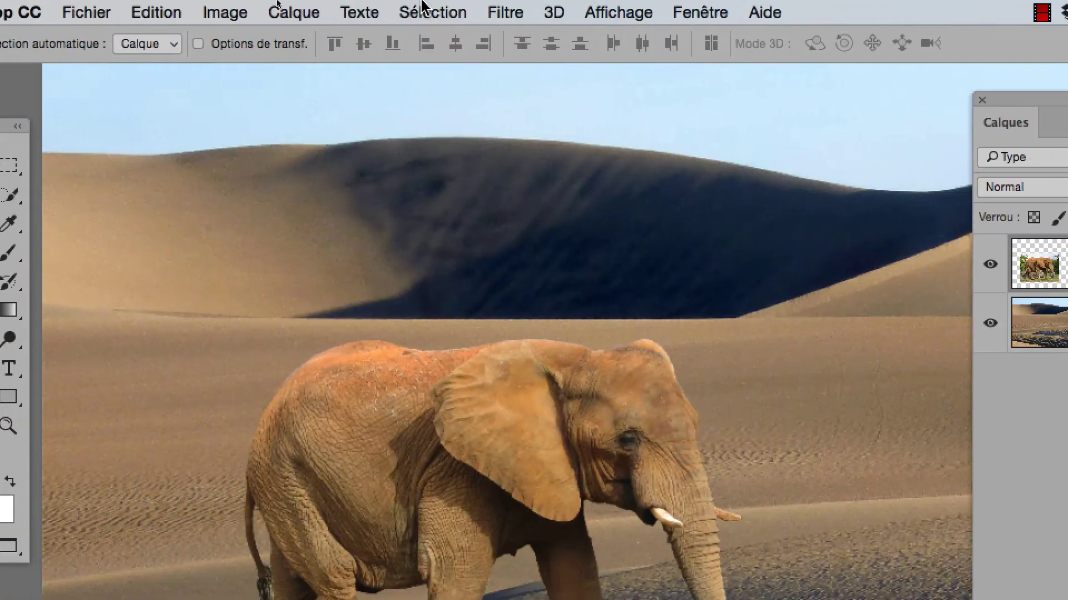
- Start a puppet warp (Déformation de la marionnette) on the elephant layer Calque 2 and hide its mesh
left_click(422, 11)
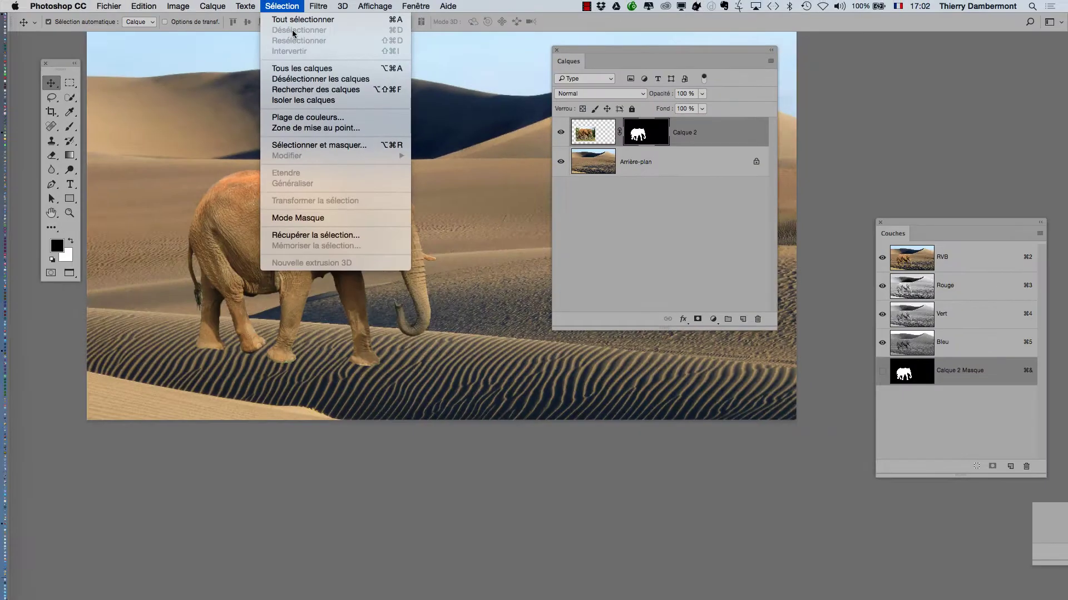
mouse_move(135, 0)
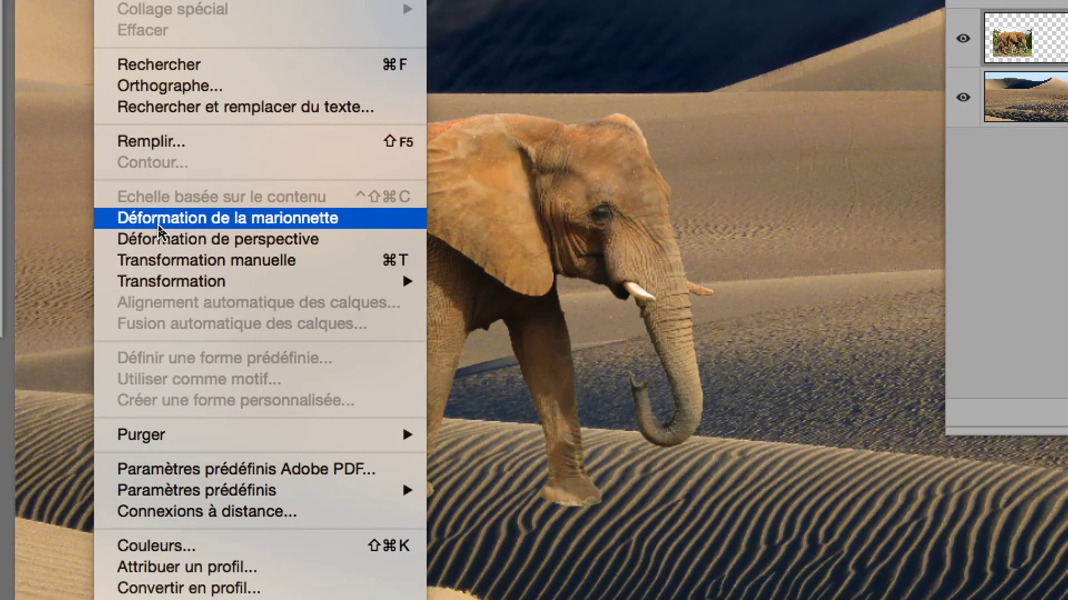
left_click(159, 226)
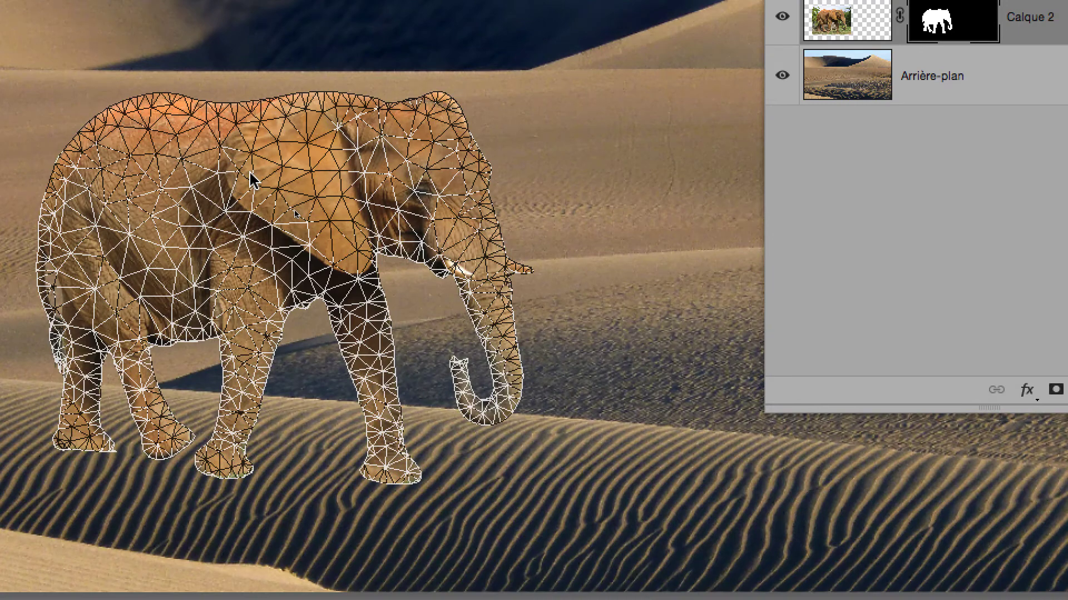
right_click(277, 422)
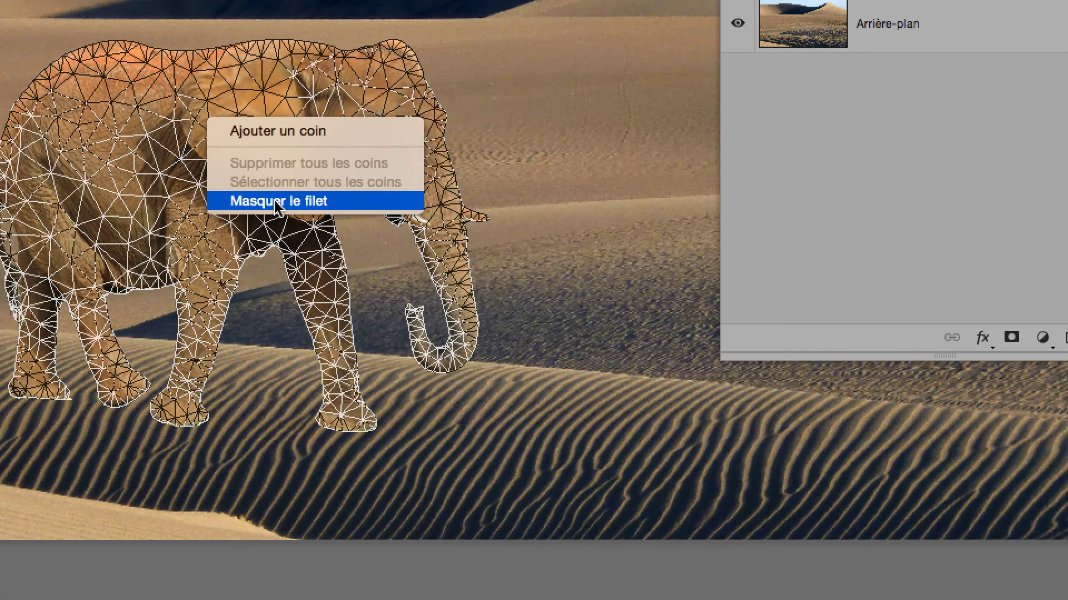
left_click(276, 202)
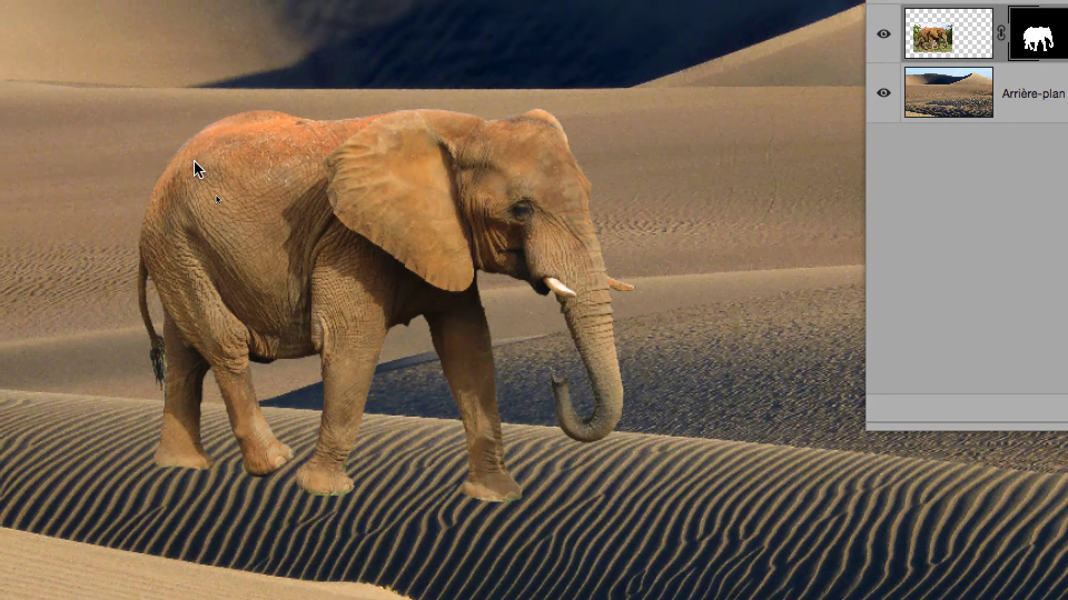
- Place a puppet warp pin on the elephant's rump and remove it again
left_click(193, 160)
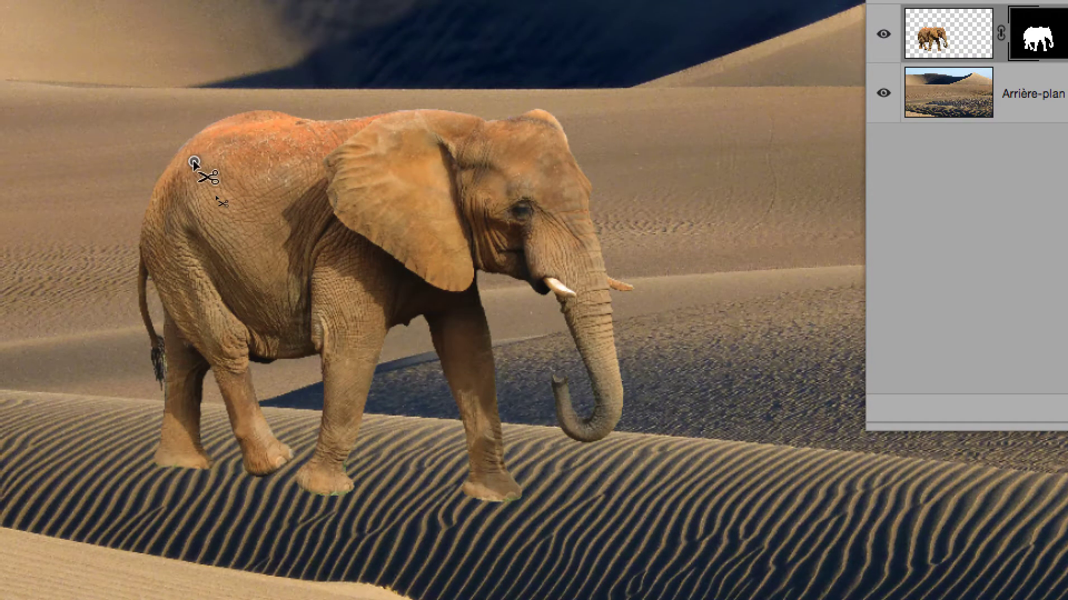
left_click(194, 162, "alt")
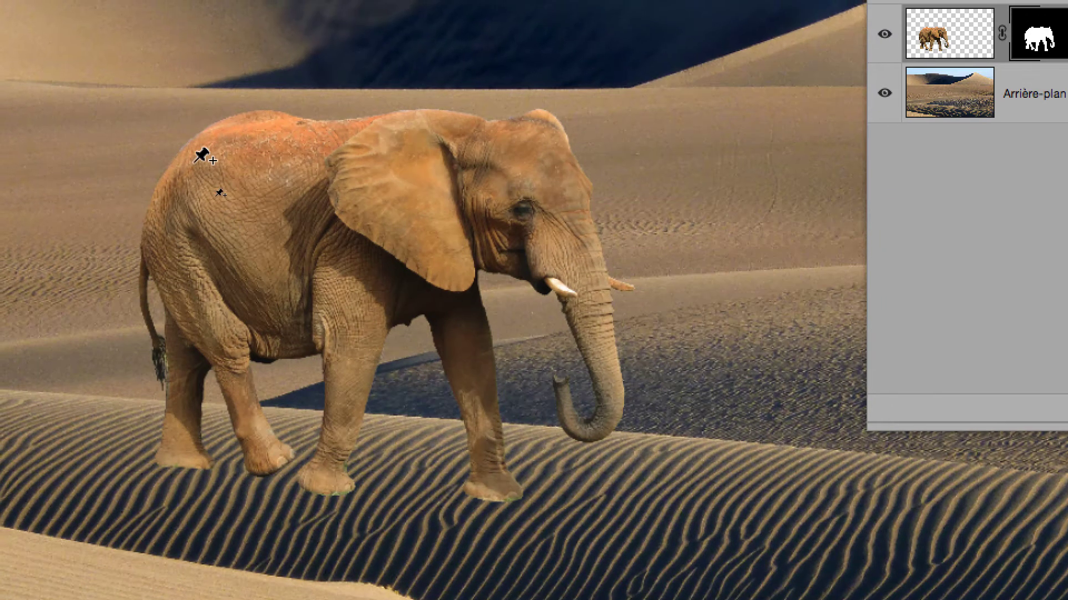
key("ctrl+z")
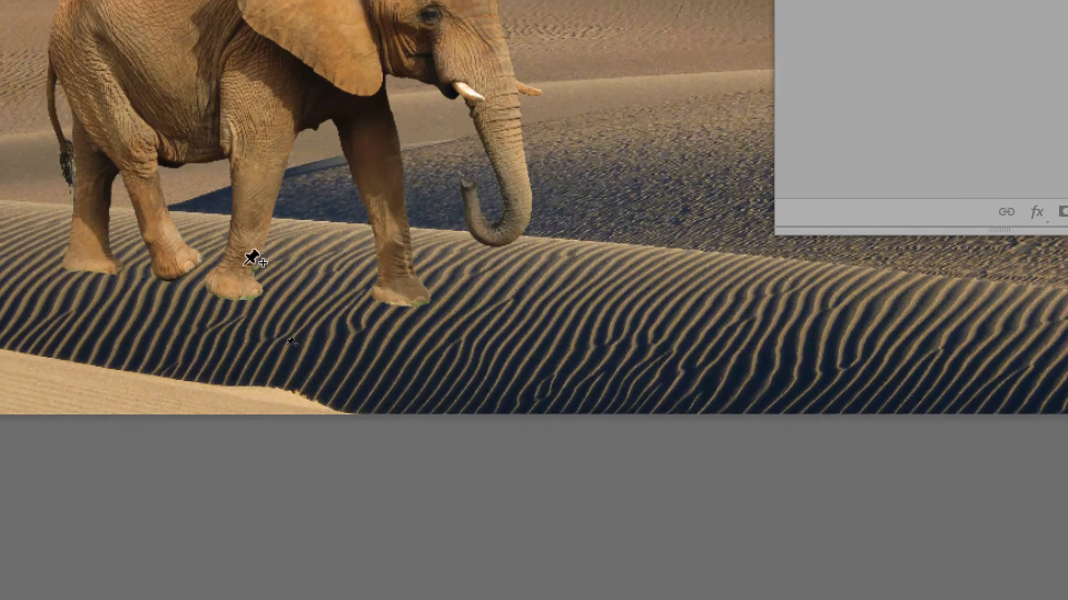
- Place puppet warp pins on the elephant's four feet, its forehead, the upper trunk and the trunk tip
left_click(117, 459)
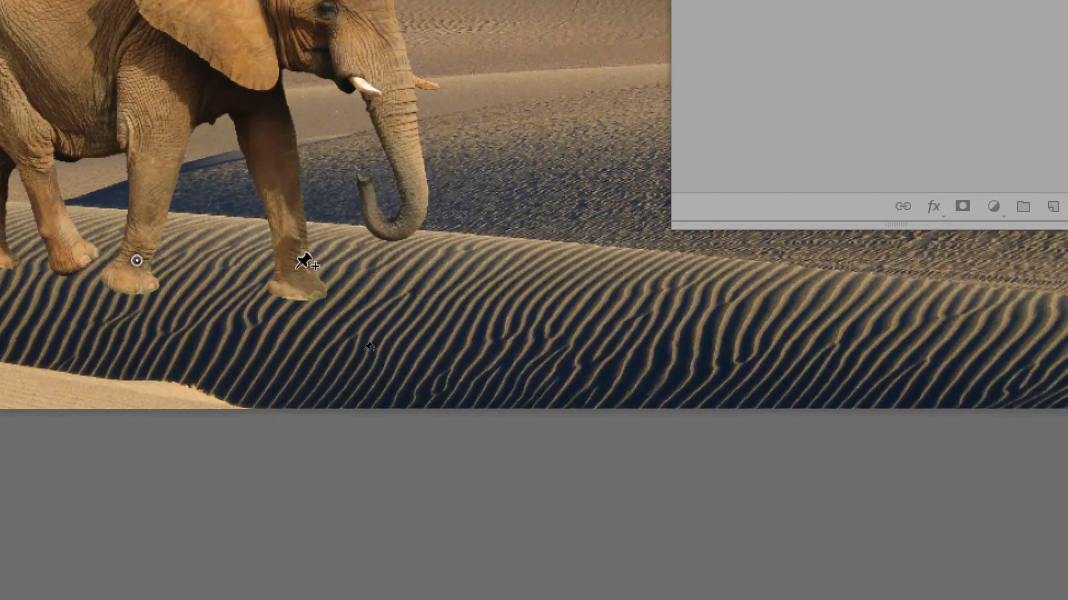
left_click(294, 269)
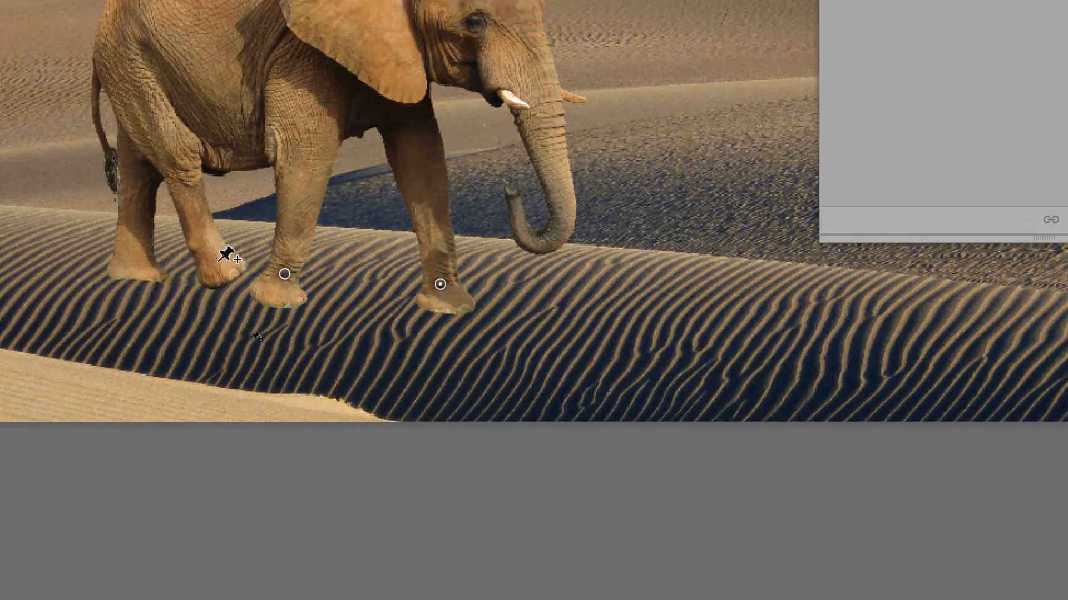
left_click(70, 247)
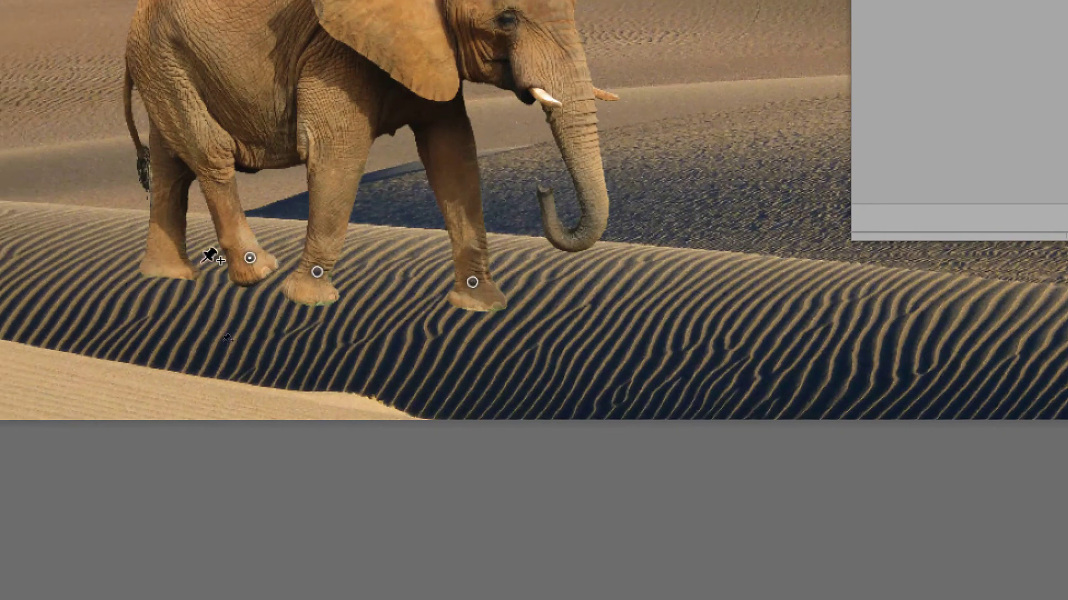
left_click(168, 259)
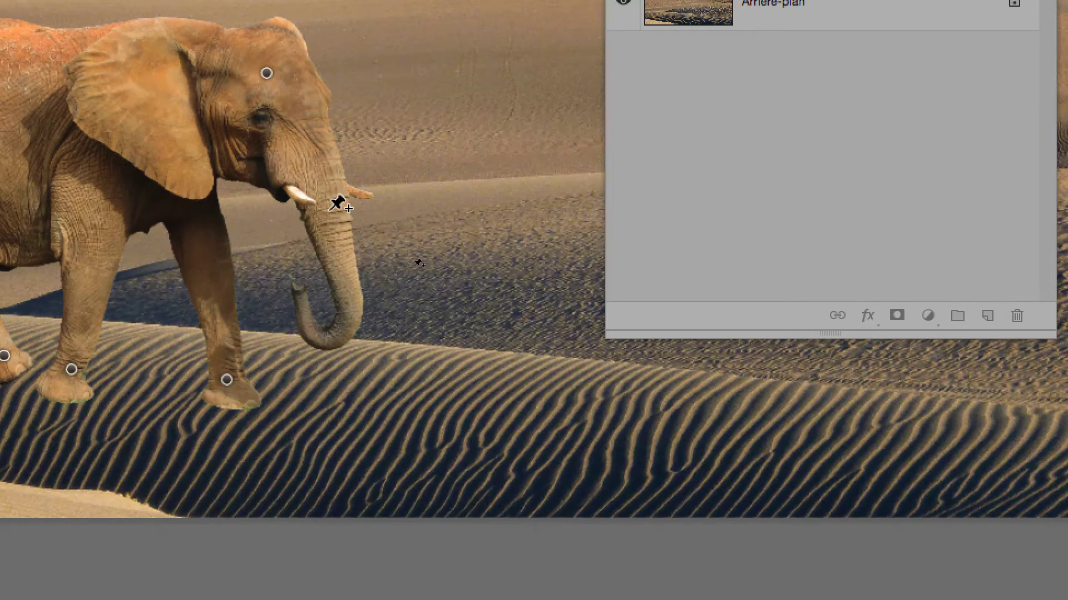
left_click(329, 210)
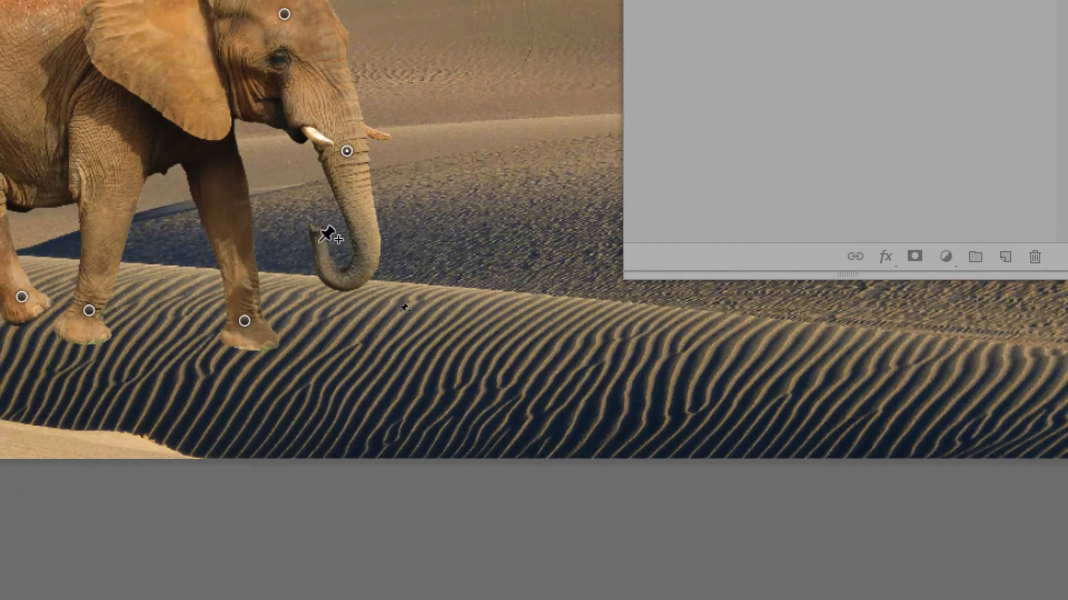
left_click(320, 241)
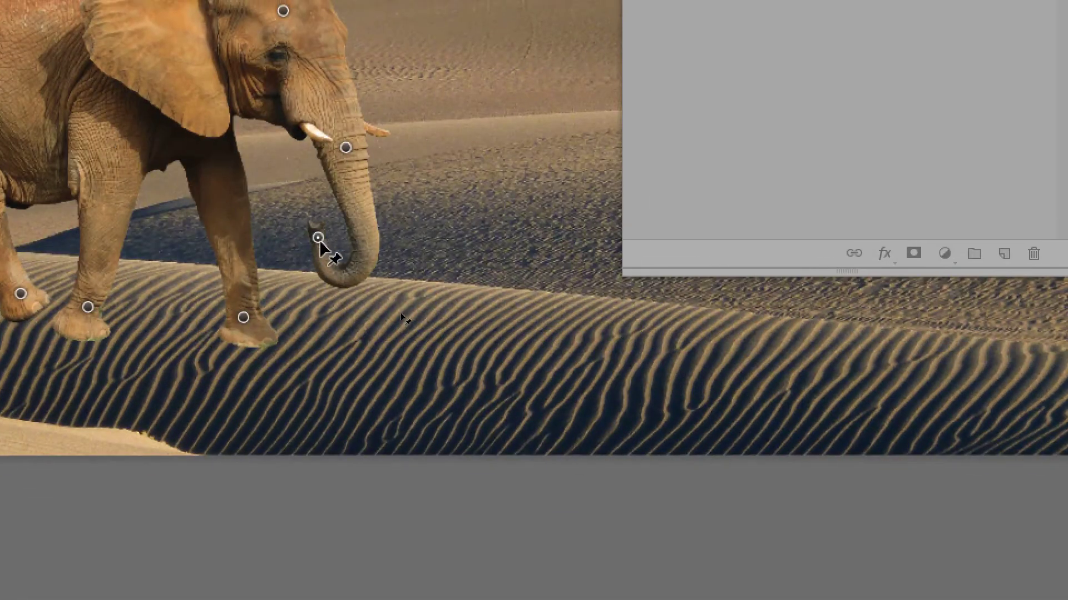
- Reposition the upper-trunk and trunk-tip pins so the elephant's trunk stretches forward in front of its head
left_click_drag(319, 240, 412, 294)
mouse_move(351, 260)
left_mouse_down()
mouse_move(455, 259)
mouse_move(500, 184)
mouse_move(436, 272)
mouse_move(273, 269)
mouse_move(331, 255)
left_mouse_up()
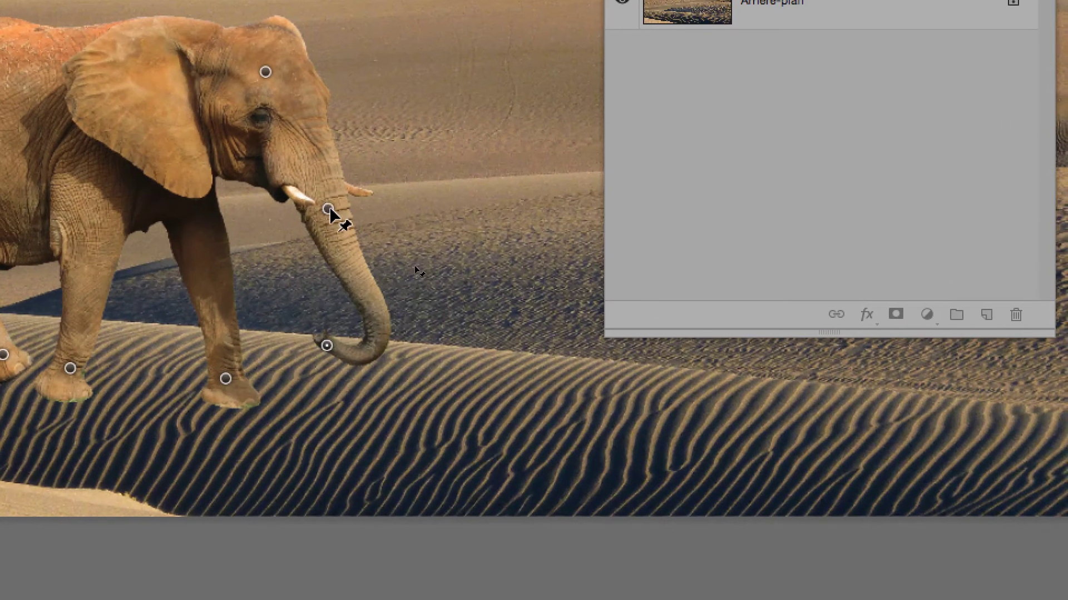
left_click_drag(329, 210, 350, 199)
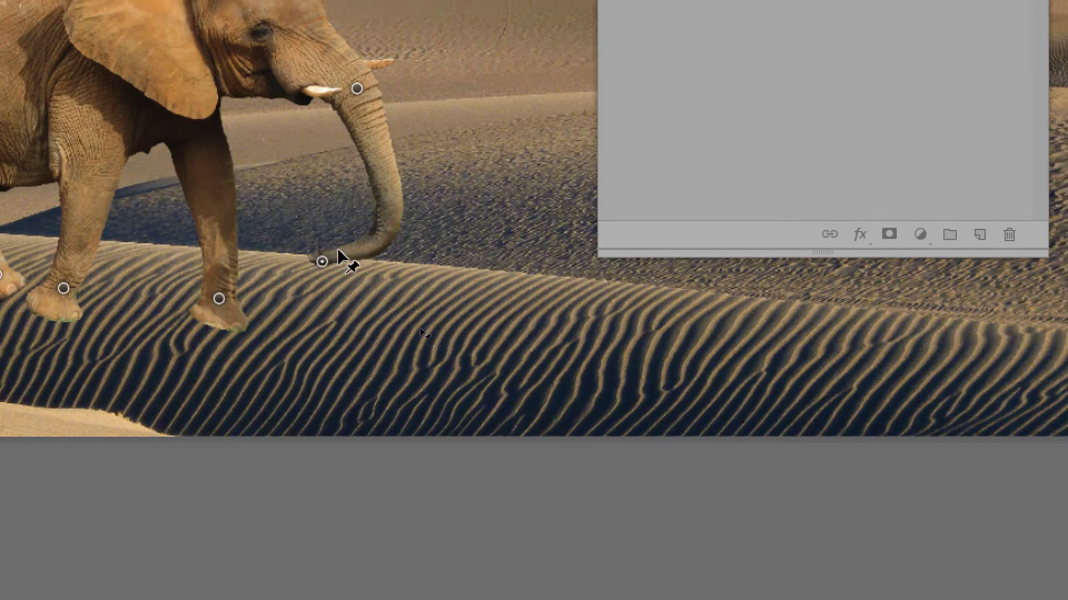
left_click_drag(340, 257, 375, 236)
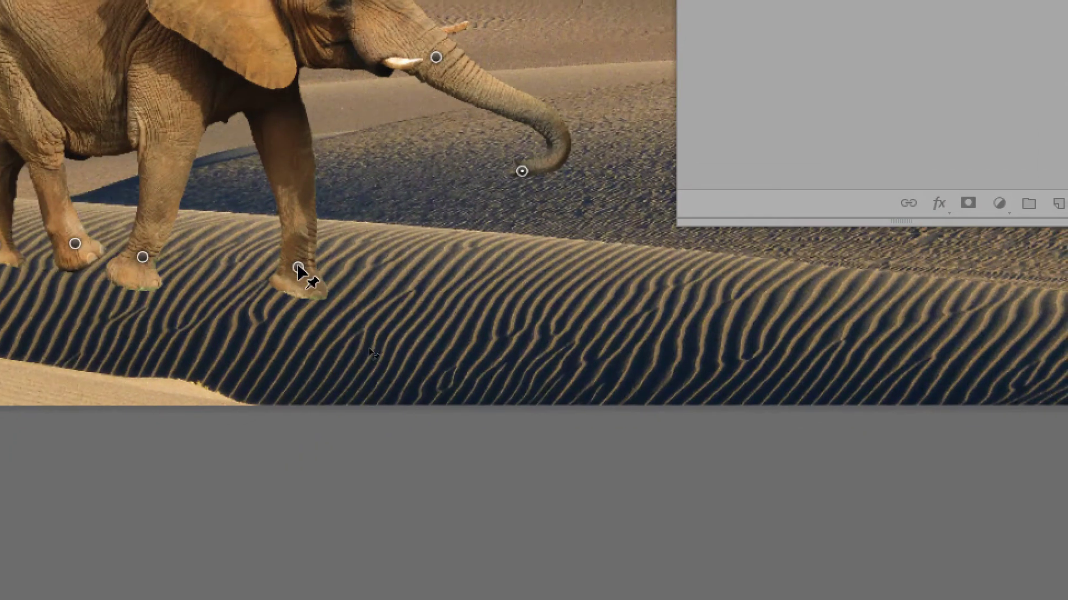
- Shift the pins on both of the elephant's front feet forward to lengthen its stride
mouse_move(303, 279)
left_mouse_down()
mouse_move(326, 266)
mouse_move(310, 262)
left_mouse_up()
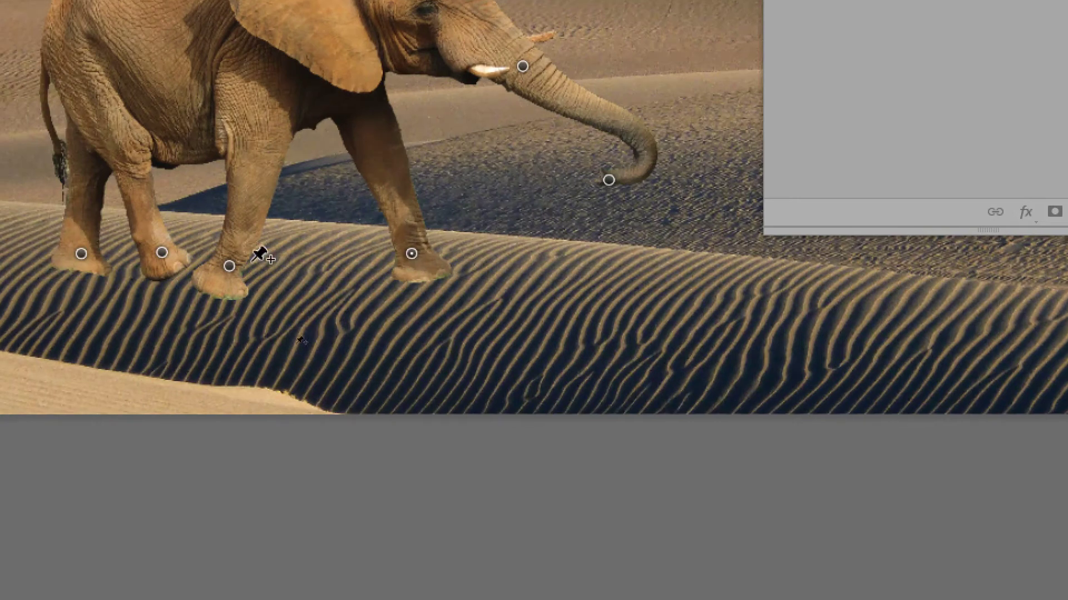
left_click_drag(228, 265, 261, 254)
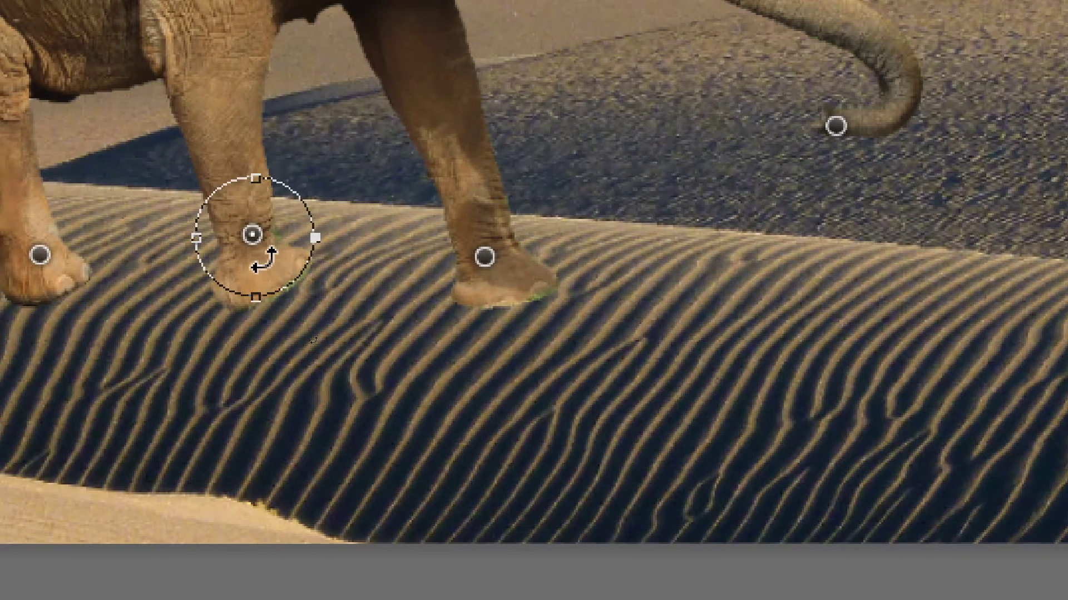
- Rotate the pin on the elephant's near front foot to level it and adjust the pins on its hind feet
left_click_drag(266, 257, 262, 262)
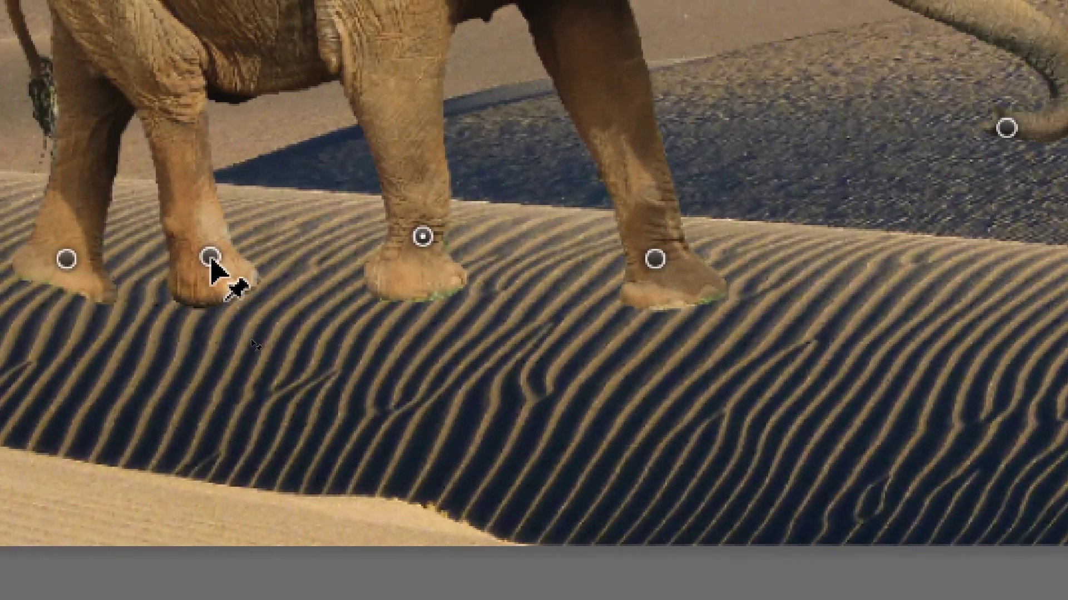
left_click_drag(39, 253, 45, 221)
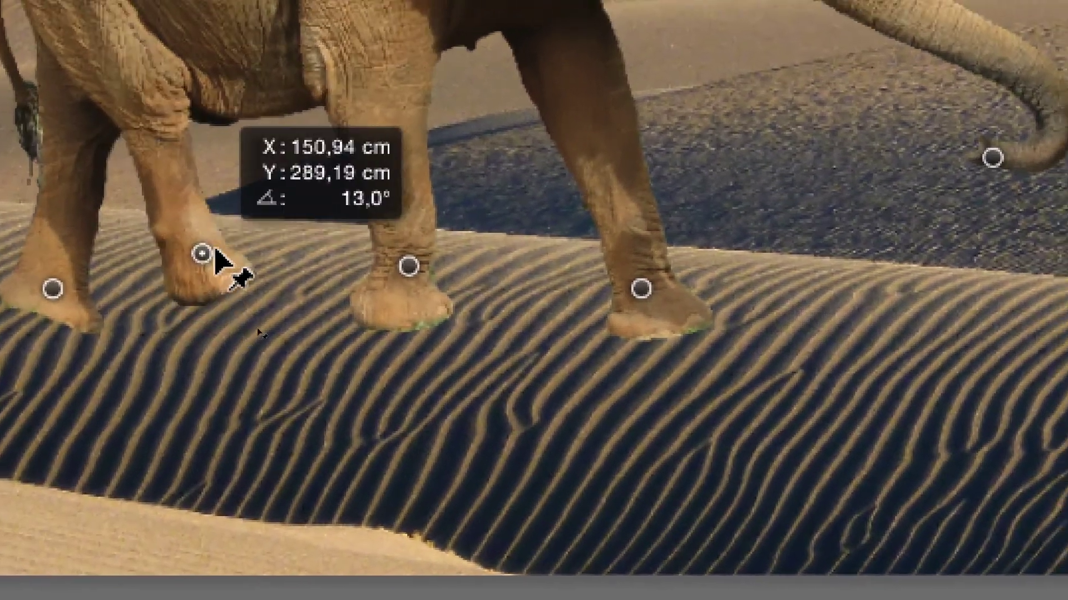
left_click_drag(214, 251, 190, 254)
key("alt")
left_click(70, 265)
key("alt")
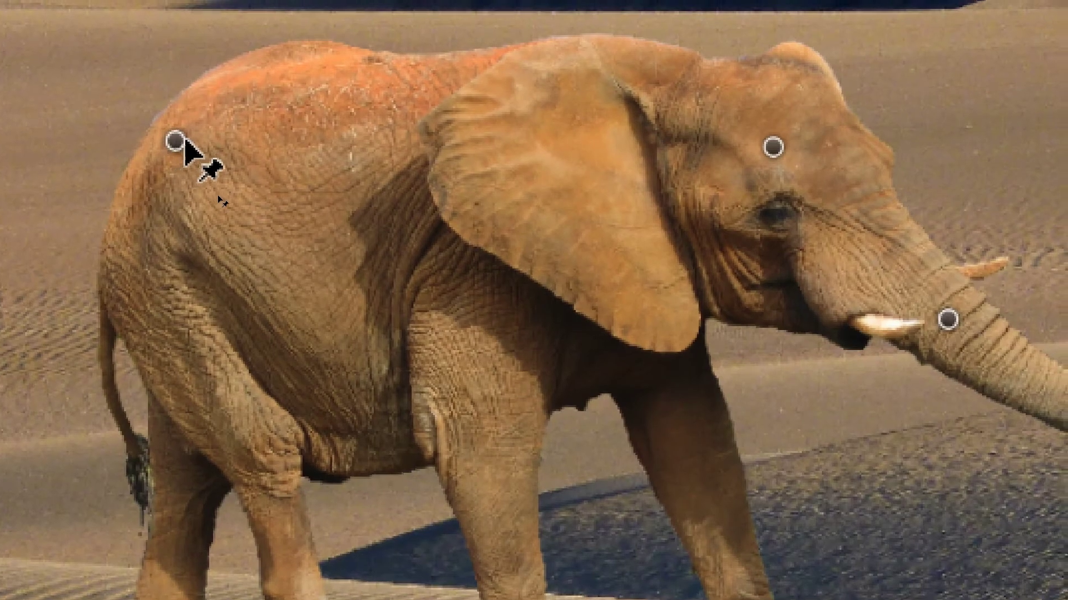
- Pin the elephant's rump and mid-back, and shift both pins to reshape its back
left_click_drag(185, 146, 189, 143)
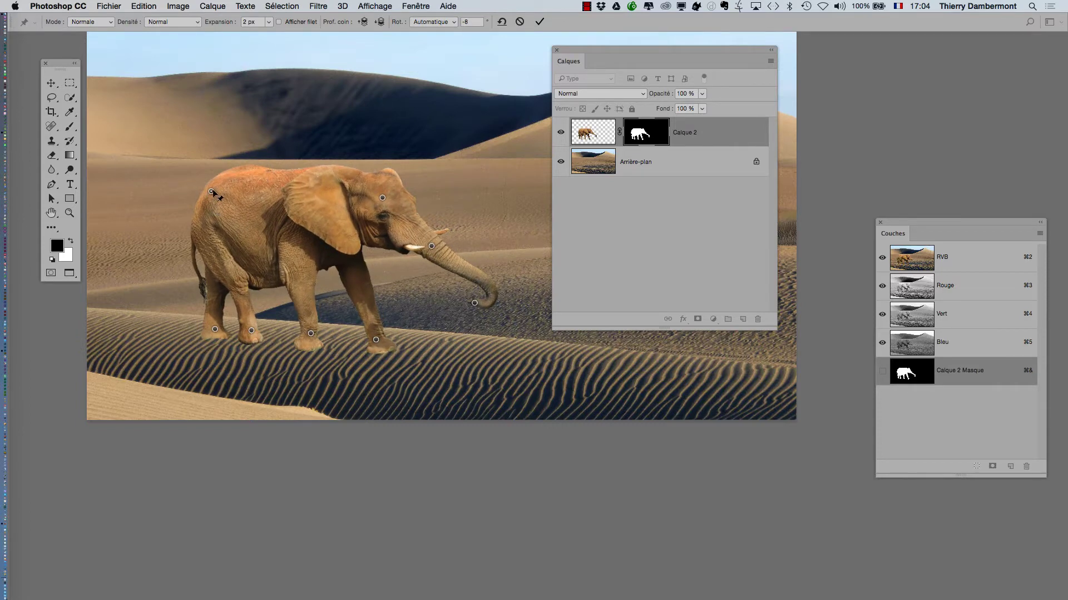
left_click_drag(211, 191, 208, 199)
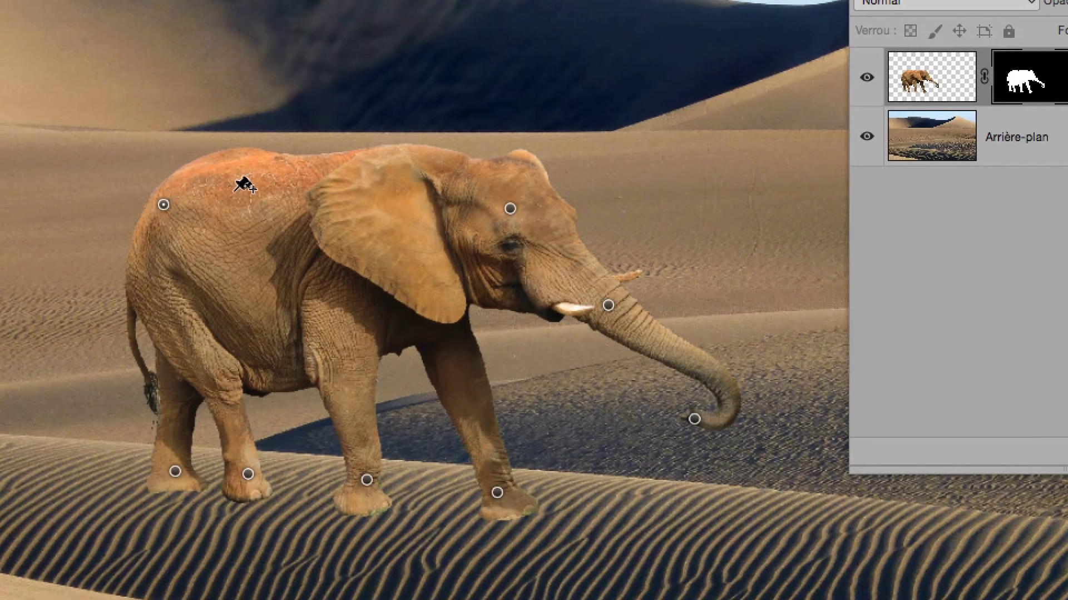
left_click(287, 169)
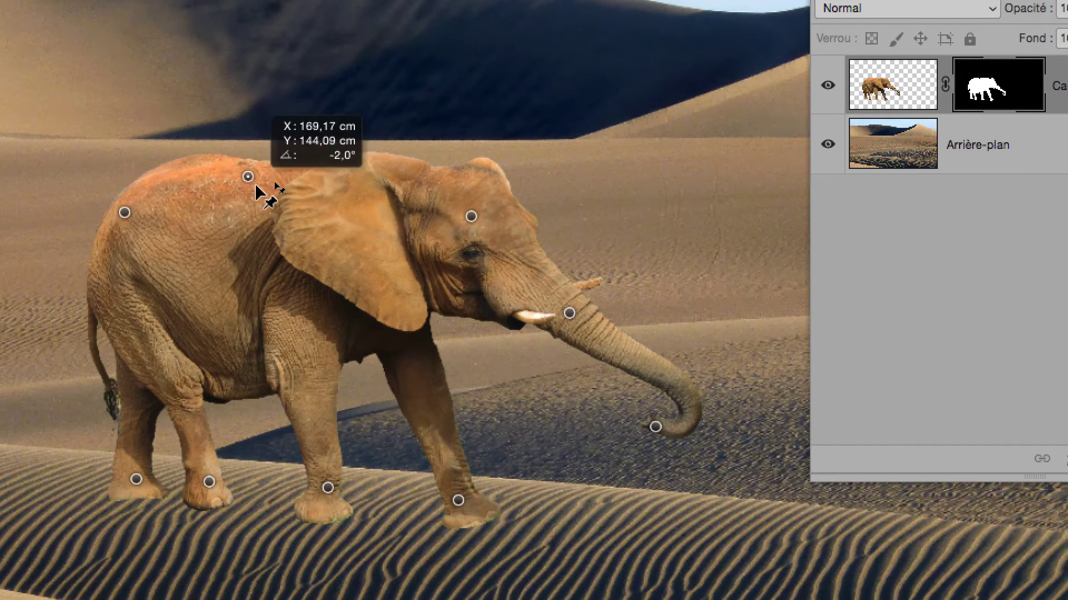
left_click_drag(256, 186, 259, 193)
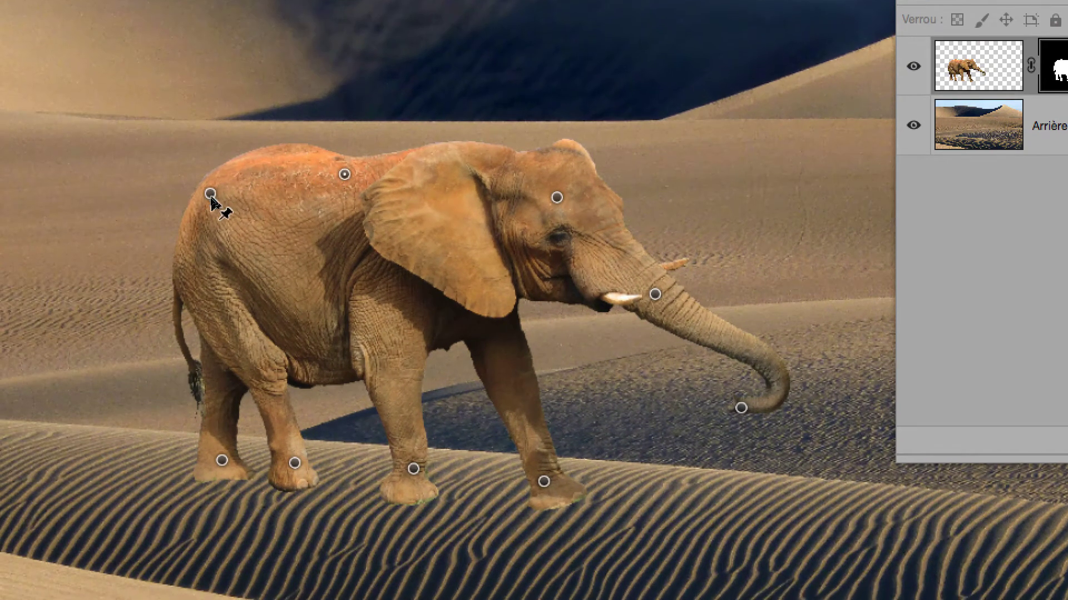
left_click_drag(124, 209, 164, 225)
left_click_drag(224, 202, 225, 204)
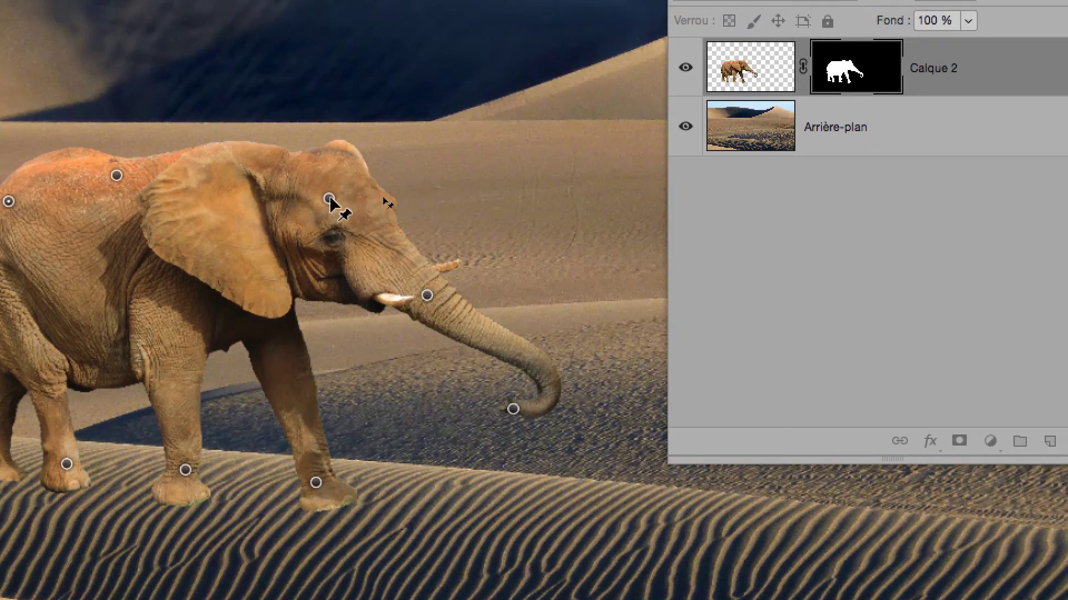
- Try to raise the elephant's head by pulling the forehead and upper-trunk pins upward
left_click_drag(425, 133, 395, 20)
left_click_drag(320, 164, 284, 100)
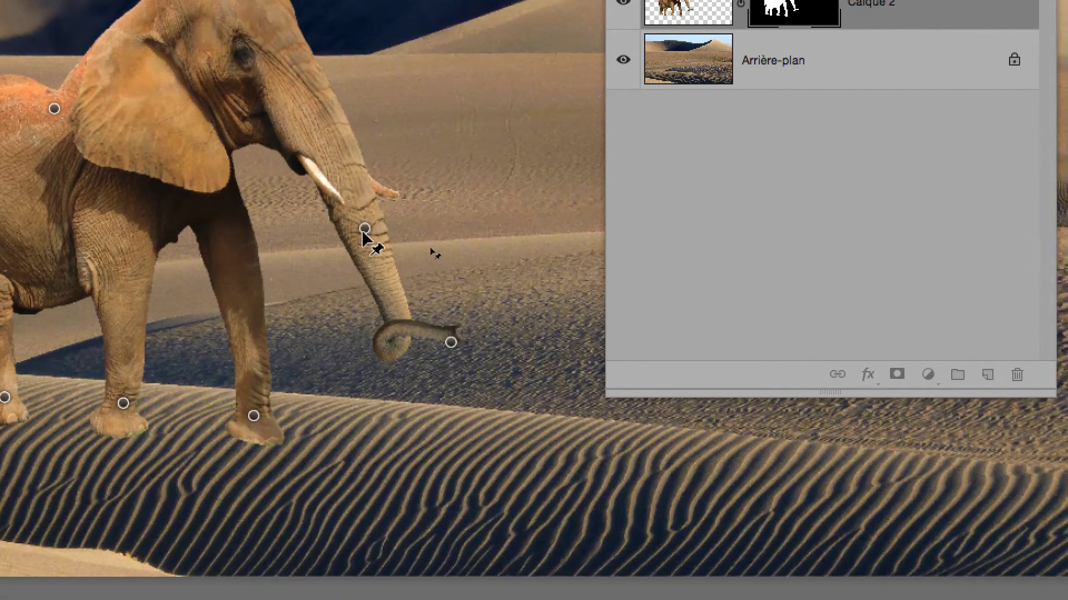
left_click_drag(364, 231, 302, 32)
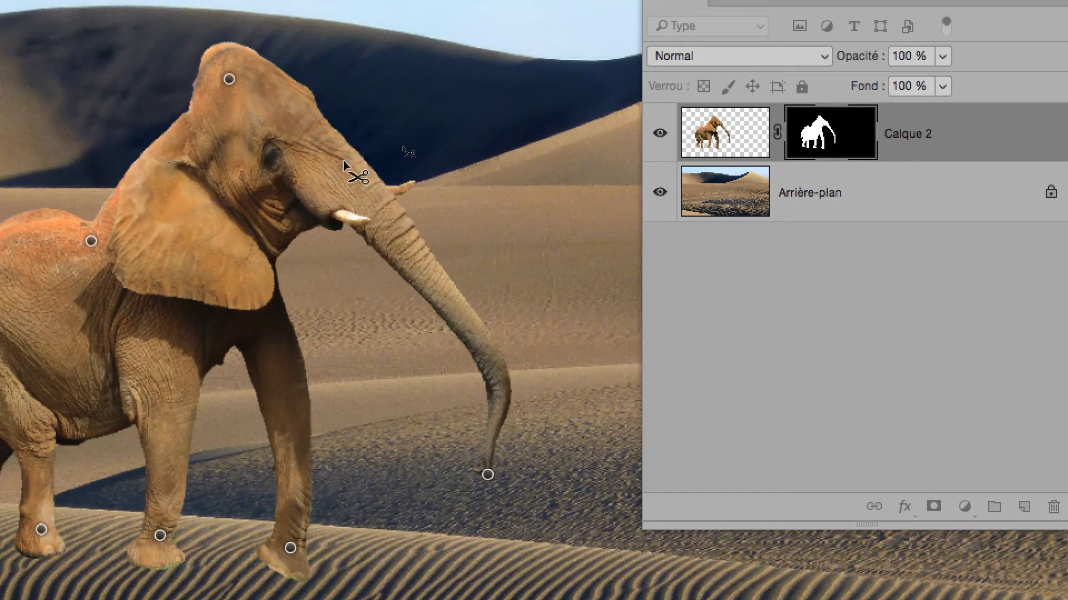
- Remove the puppet warp pins from the elephant's upper trunk, forehead, trunk tip and both front feet
left_click(344, 163, "alt")
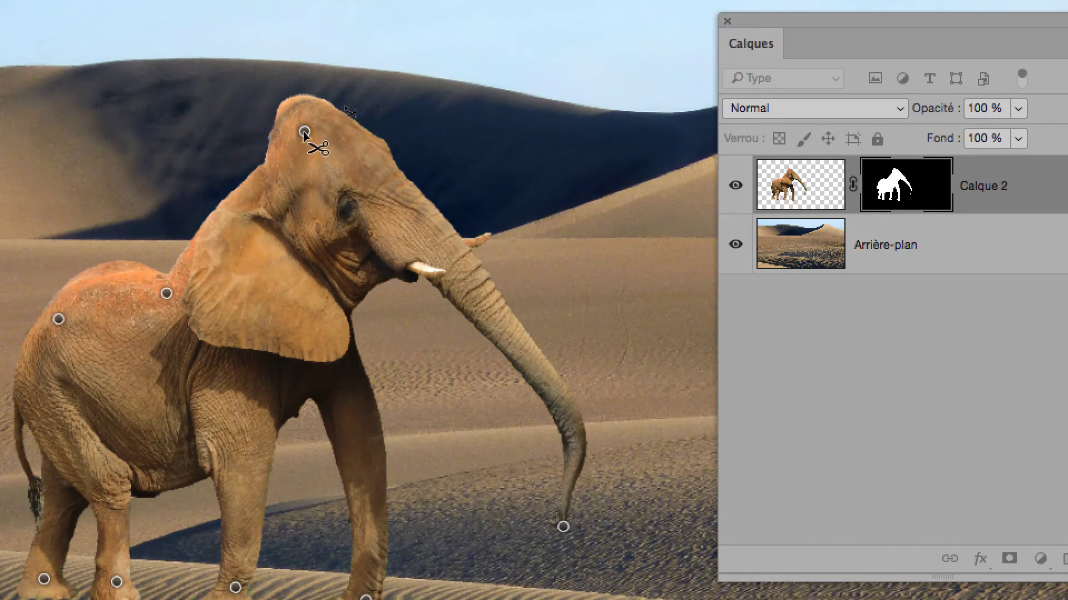
left_click(228, 79, "alt")
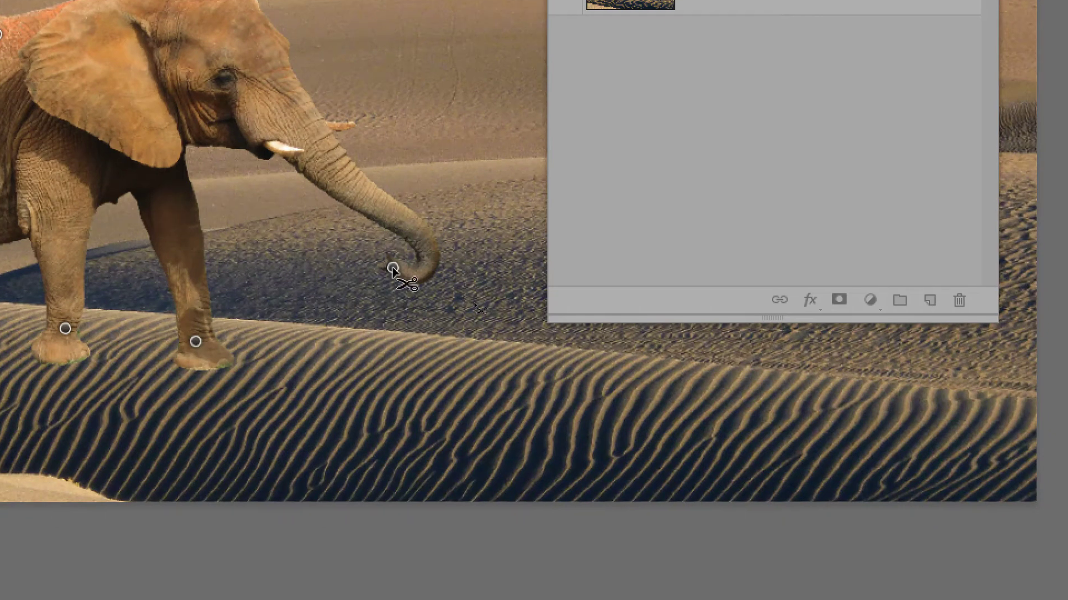
left_click(525, 475, "alt")
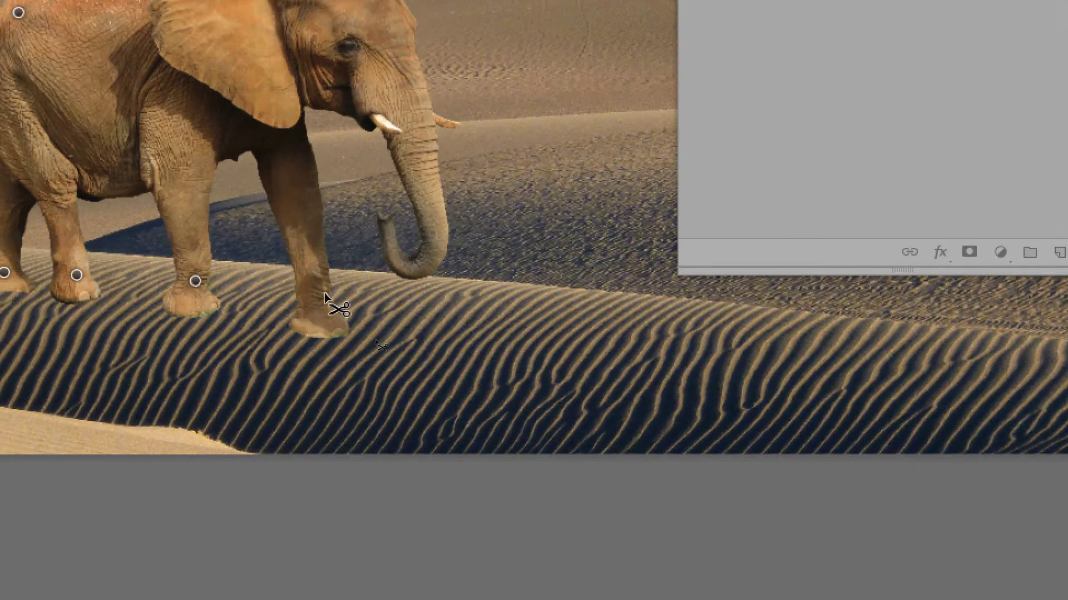
left_click(322, 294, "alt")
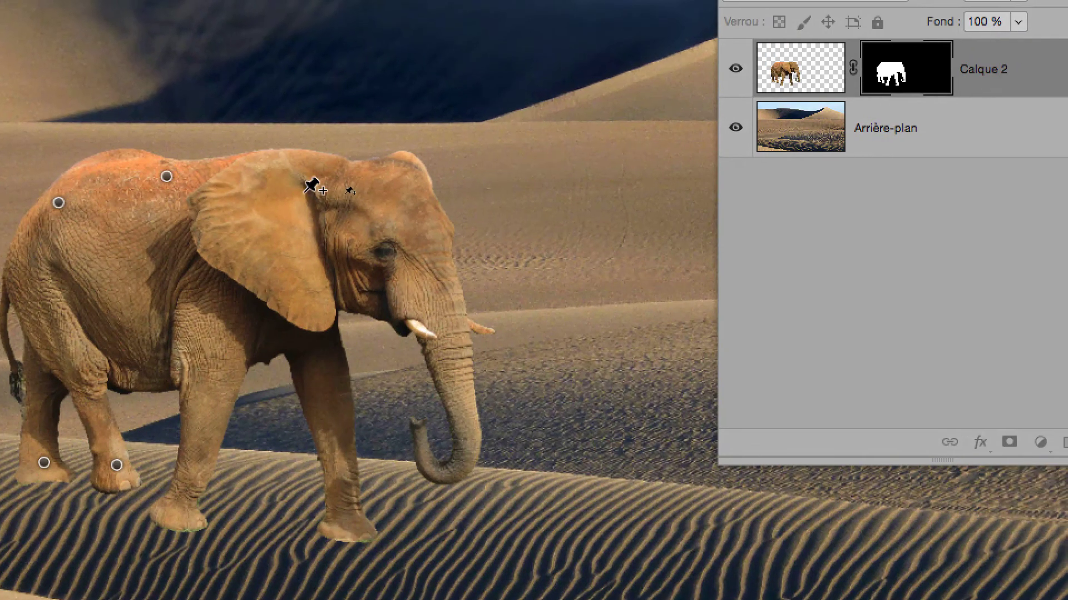
- Rear the elephant up by lifting a new pin at the top of its ear and shifting the mid-back and hind-foot pins
left_click_drag(303, 191, 256, 53)
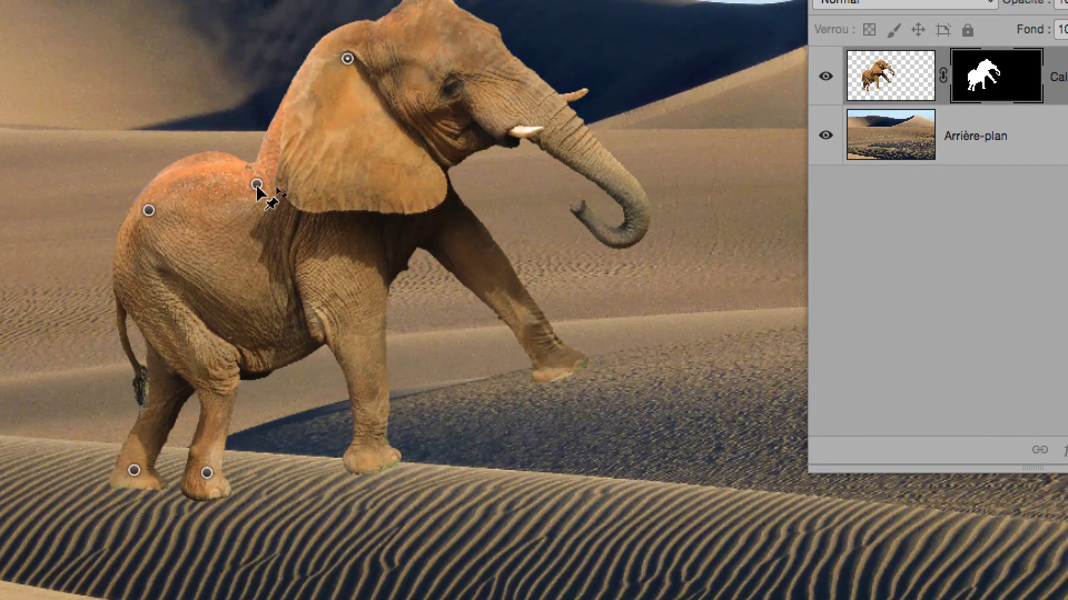
left_click_drag(212, 249, 166, 175)
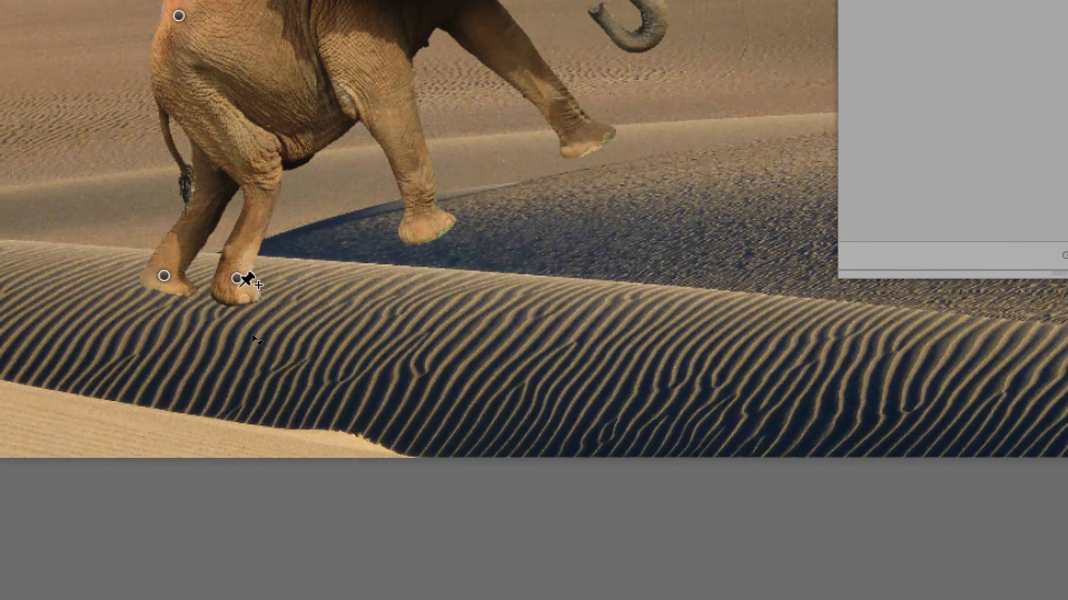
left_click_drag(235, 521, 273, 521)
left_click_drag(255, 286, 257, 286)
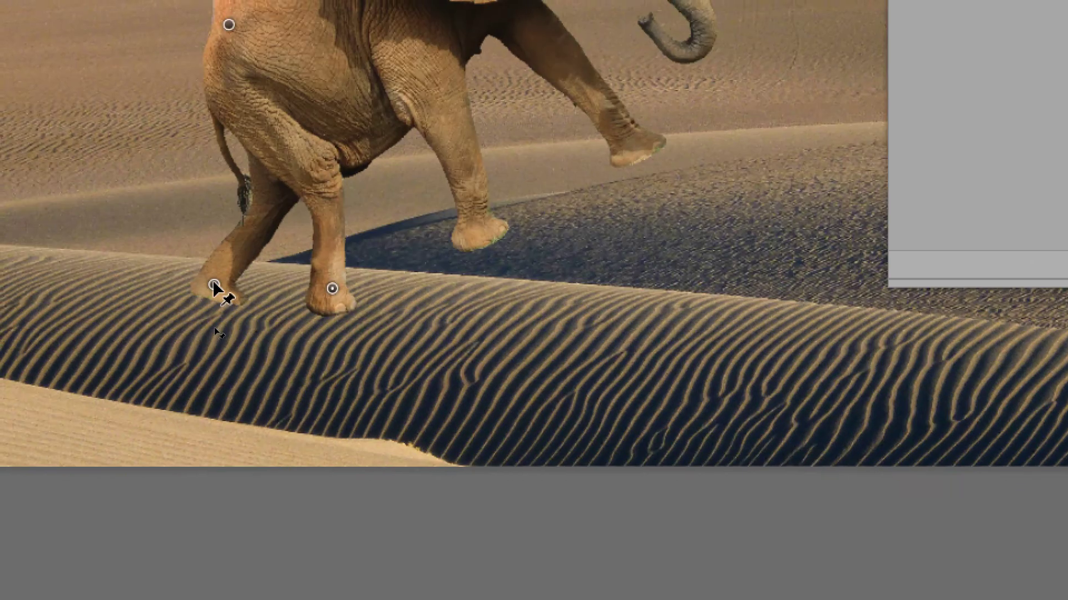
left_click_drag(136, 281, 179, 285)
- Add pins on the near front leg's shoulder, ankle and knee, swinging the foot forward and up
left_click(394, 56)
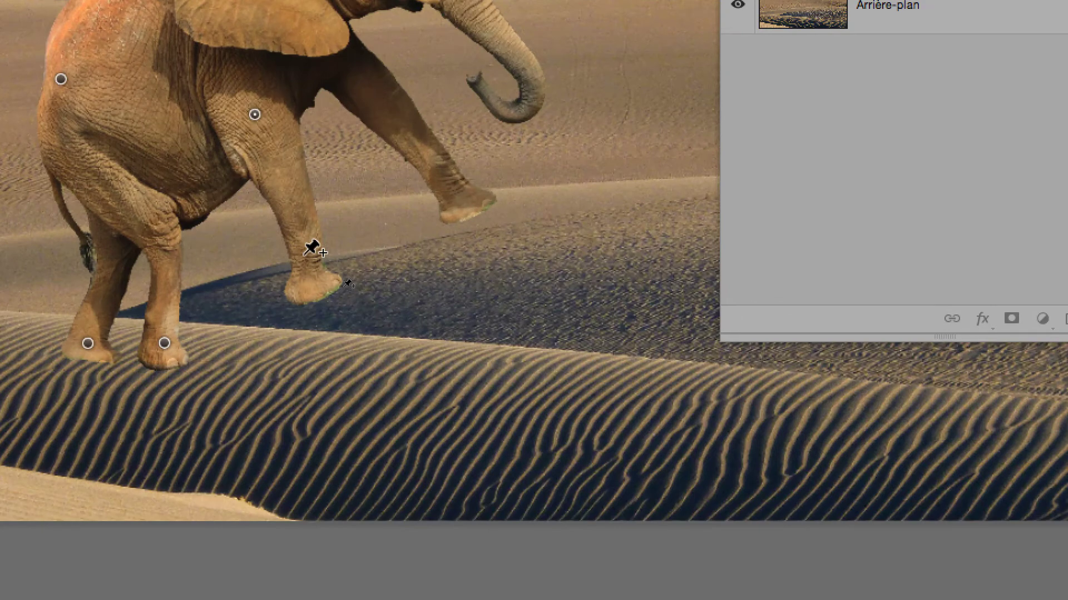
left_click_drag(311, 248, 315, 225)
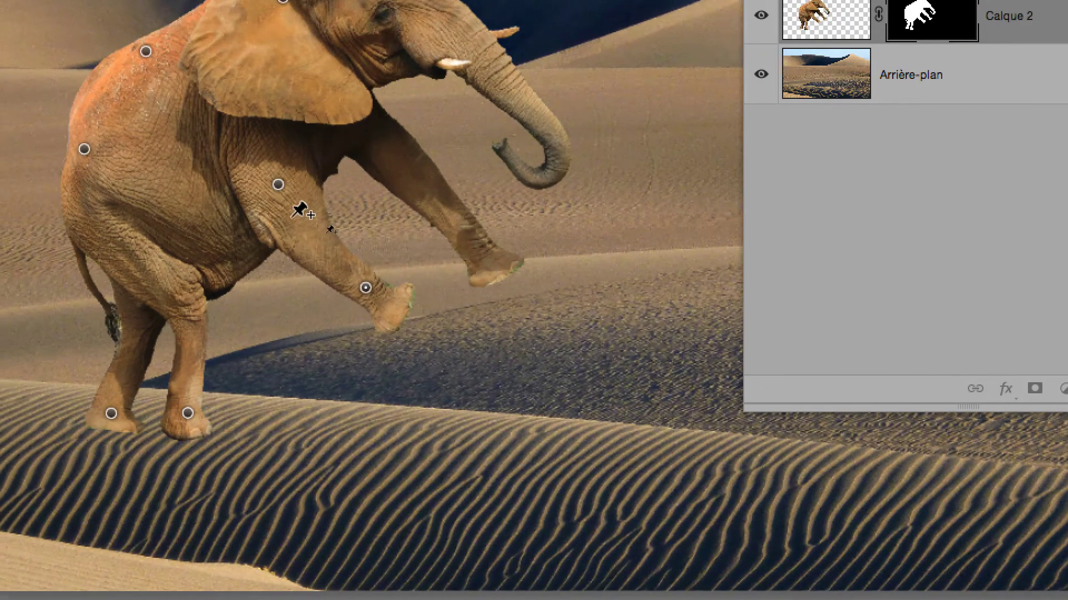
left_click(294, 224)
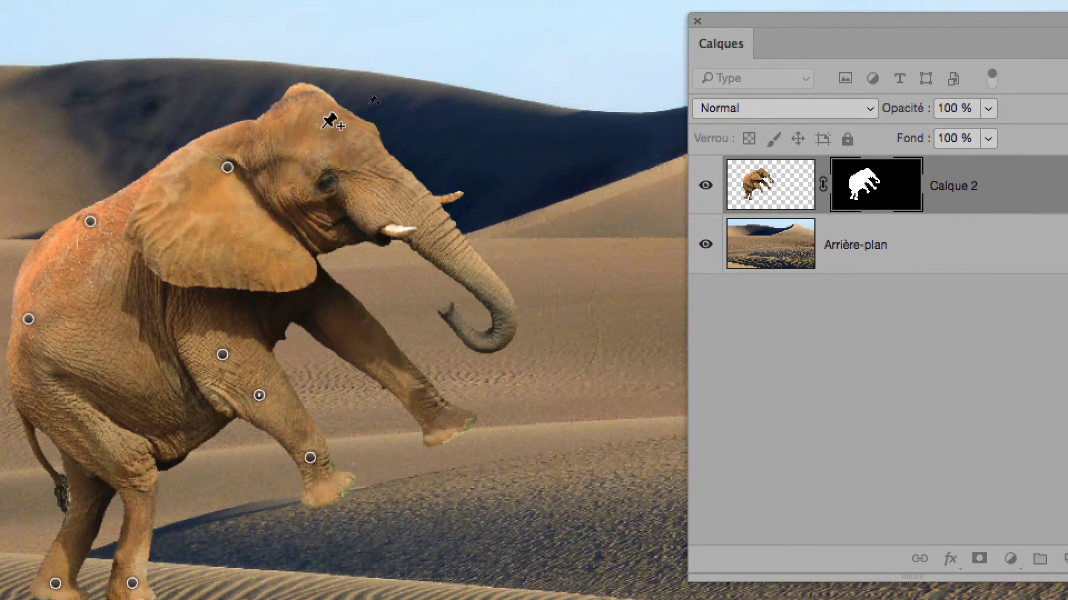
- Add pins on the forehead, trunk base, trunk bend and trunk tip to raise the trunk forward with its tip curved down
left_click_drag(331, 121, 395, 136)
left_click(476, 198)
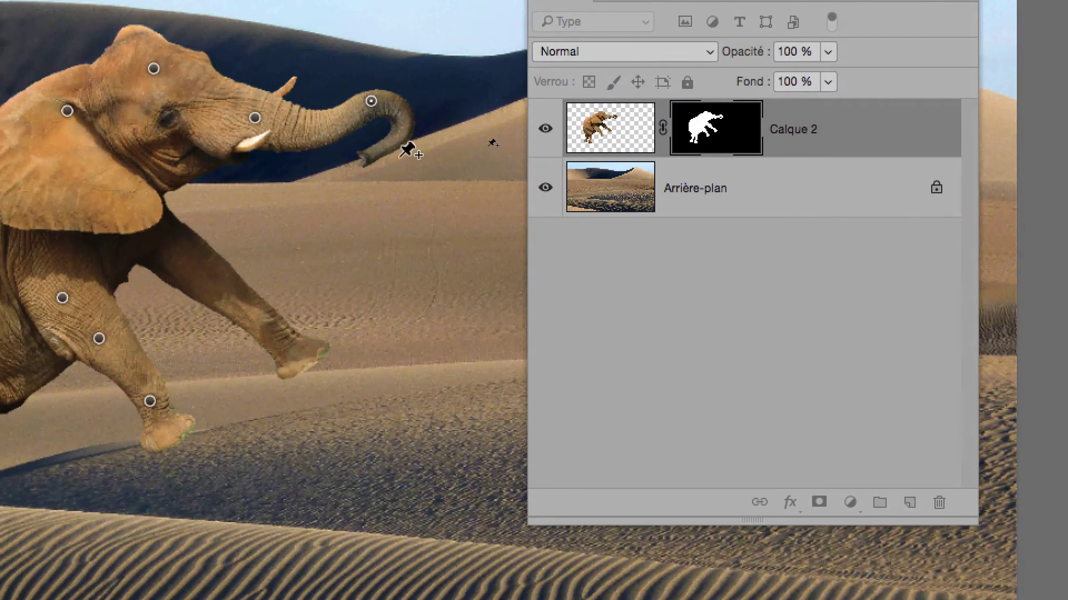
left_click_drag(408, 150, 377, 179)
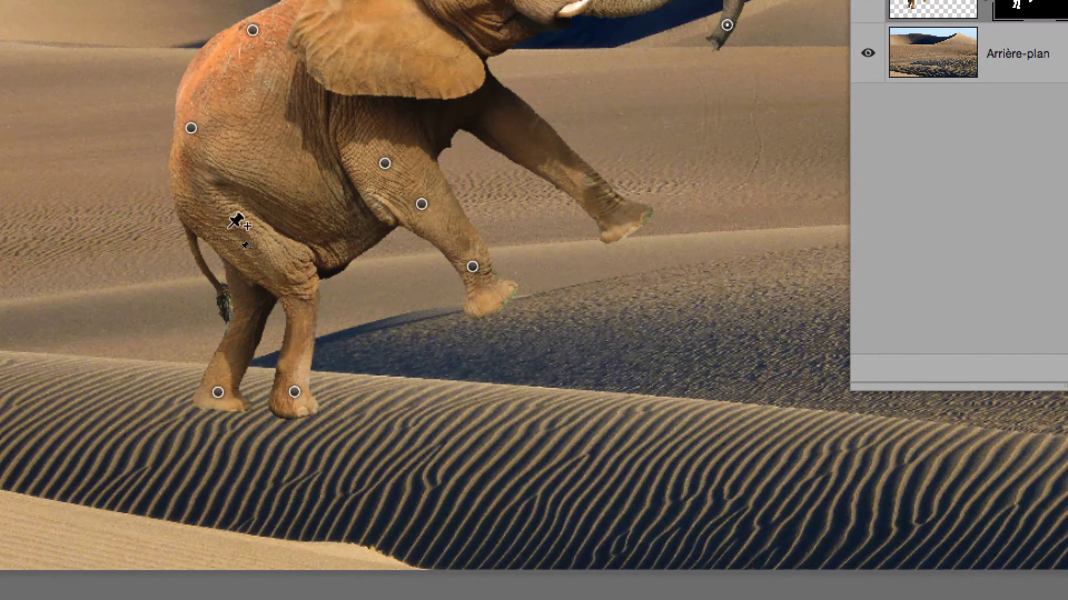
- Add a pin on the haunch and shift it with the near hind-foot and near front-shoulder pins to refine the rearing stance
left_click(234, 232)
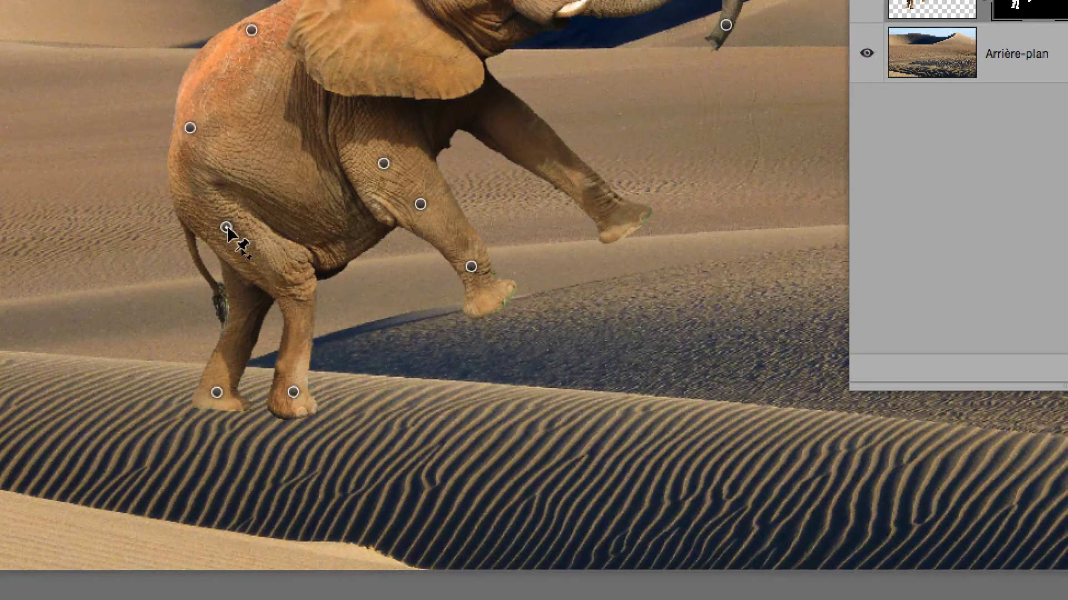
left_click_drag(222, 229, 223, 213)
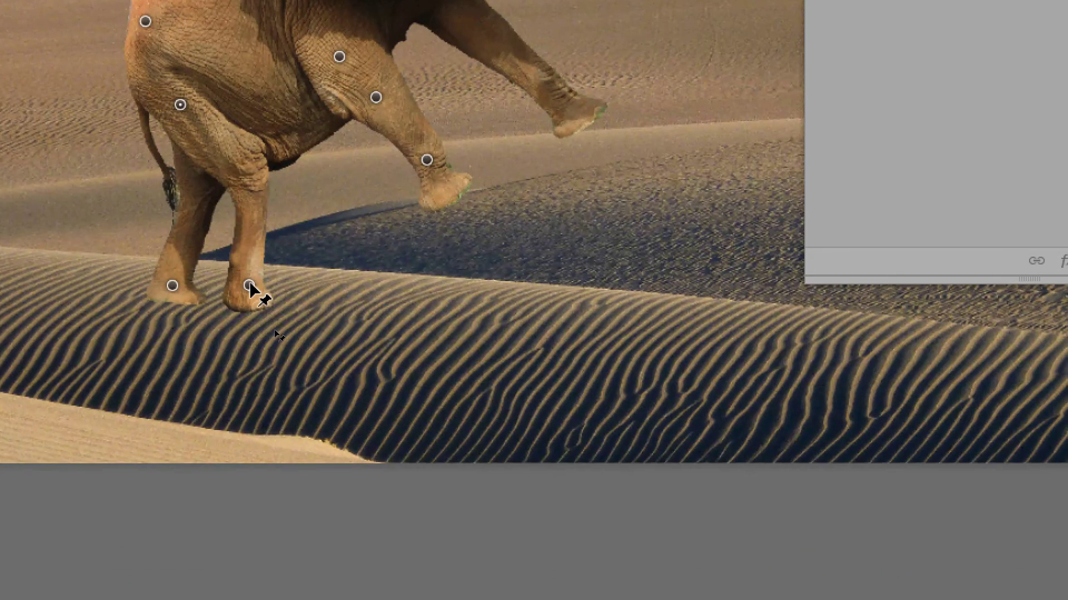
mouse_move(248, 282)
left_mouse_down()
mouse_move(281, 284)
mouse_move(232, 280)
left_mouse_up()
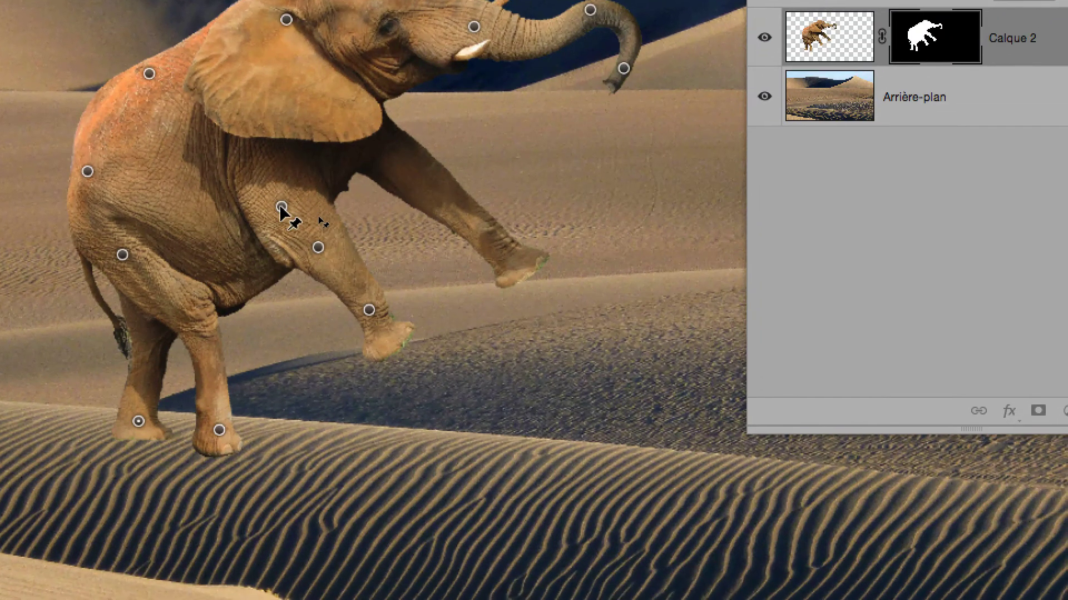
left_click_drag(281, 207, 289, 183)
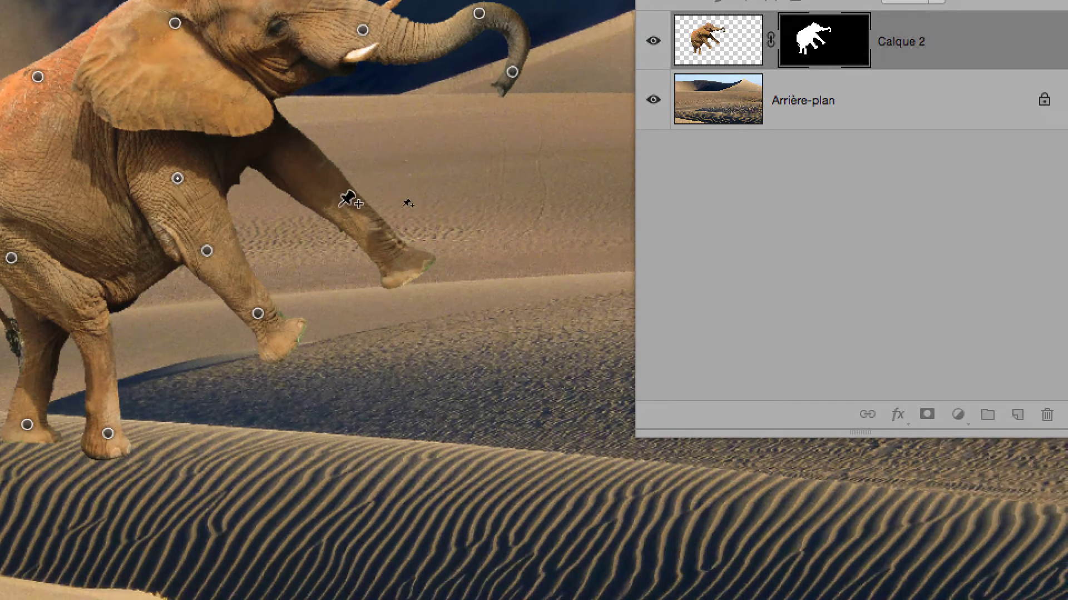
- Pin the far front leg at its upper part and foot, and bend the leg so the foot hangs down
left_click(447, 264)
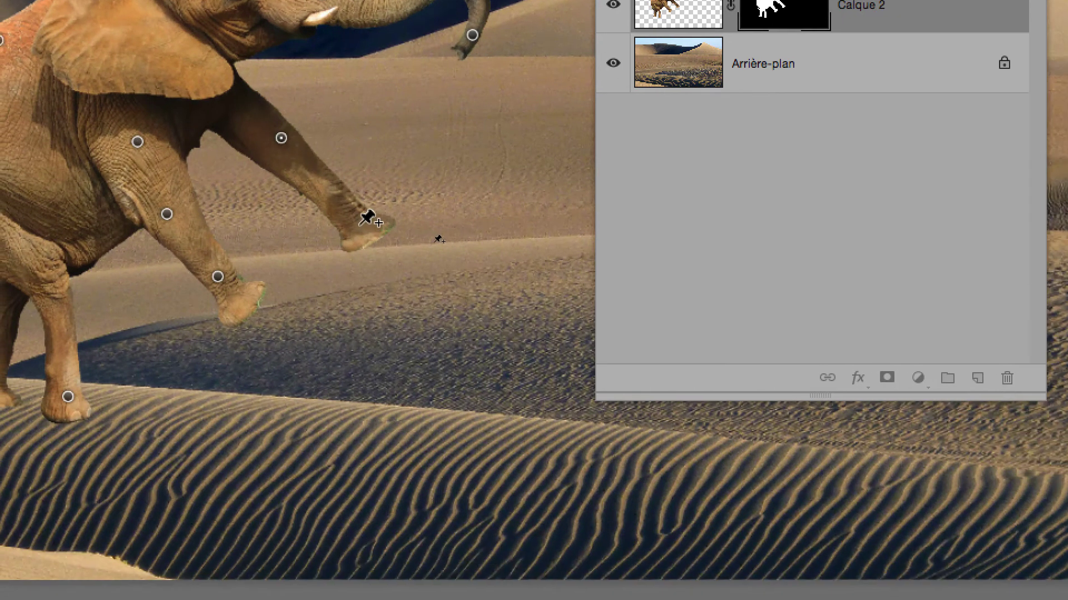
left_click_drag(361, 225, 340, 238)
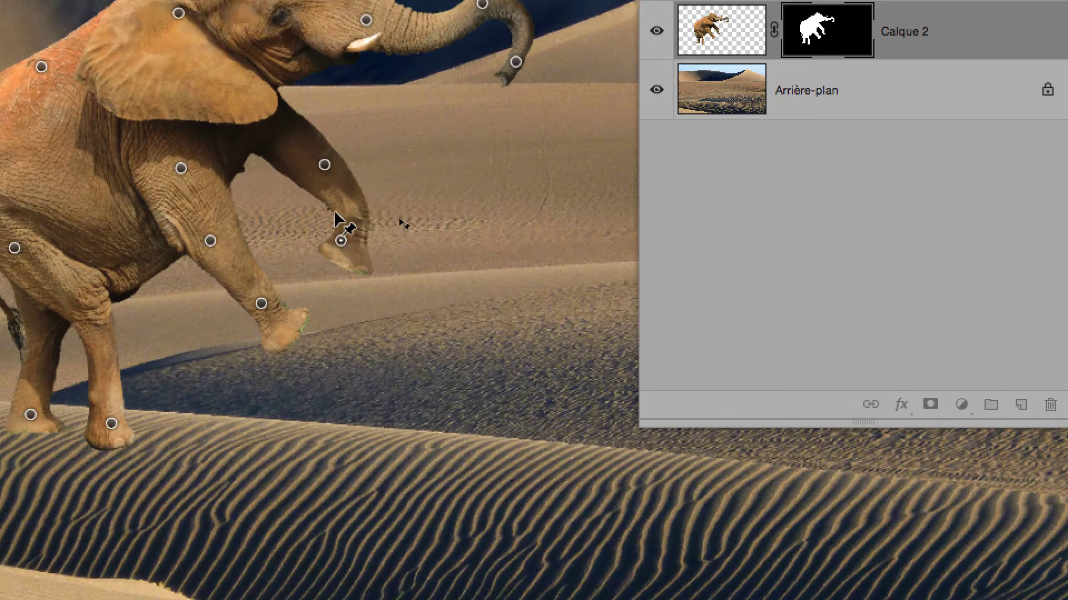
left_click(329, 197)
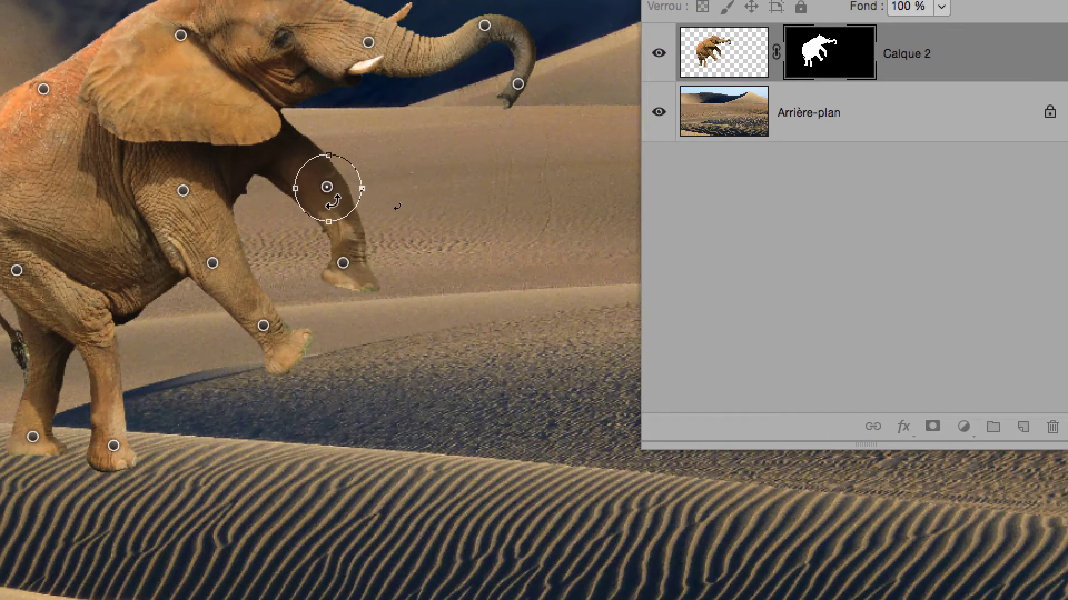
left_click_drag(358, 203, 399, 198)
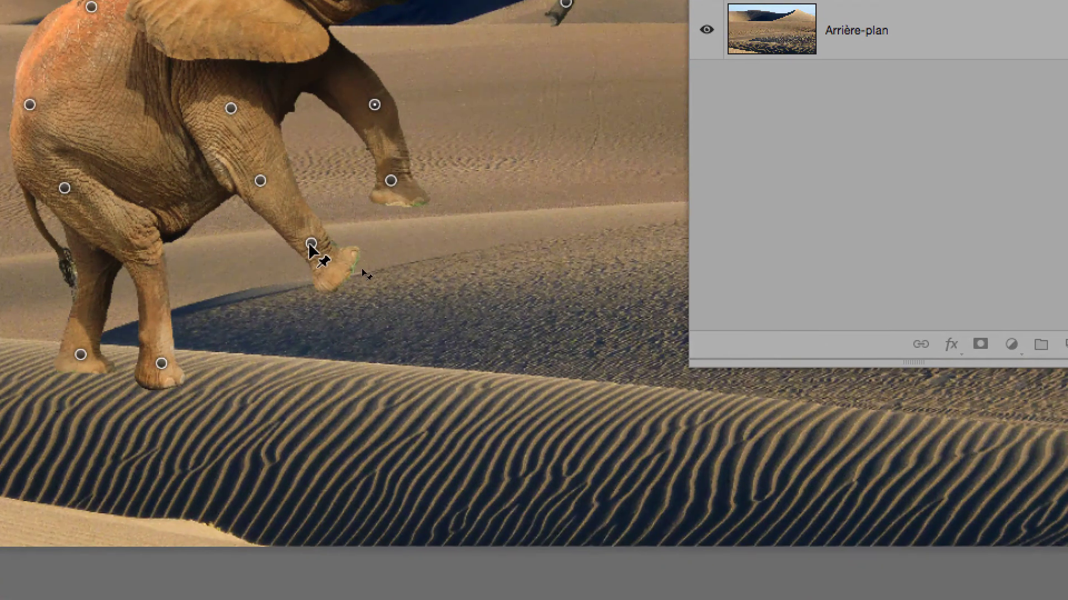
- Reposition and rotate the near front leg's ankle and knee pins, setting the ankle to a fixed -45° rotation, and apply the puppet warp
left_click_drag(330, 351, 347, 337)
left_click_drag(314, 240, 315, 240)
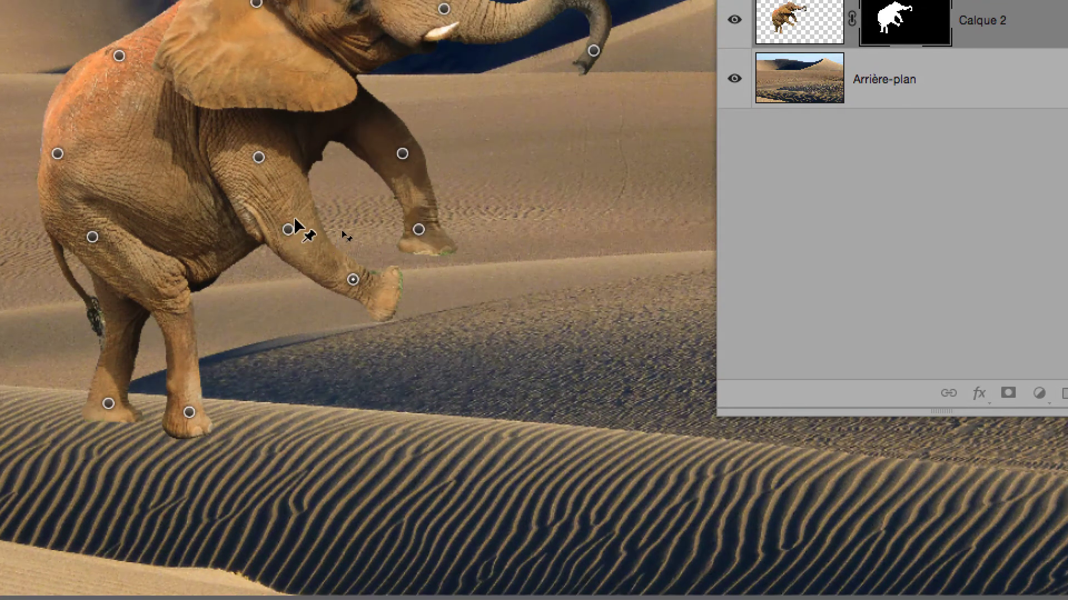
left_click_drag(250, 193, 261, 177)
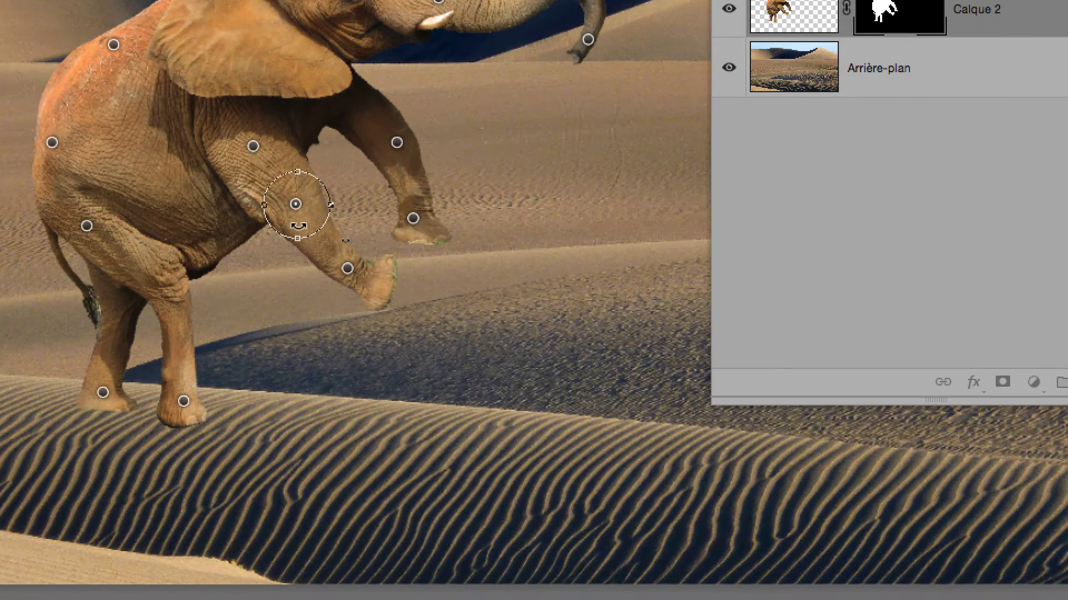
mouse_move(304, 236)
left_mouse_down()
mouse_move(307, 277)
mouse_move(306, 243)
left_mouse_up()
left_click(345, 270)
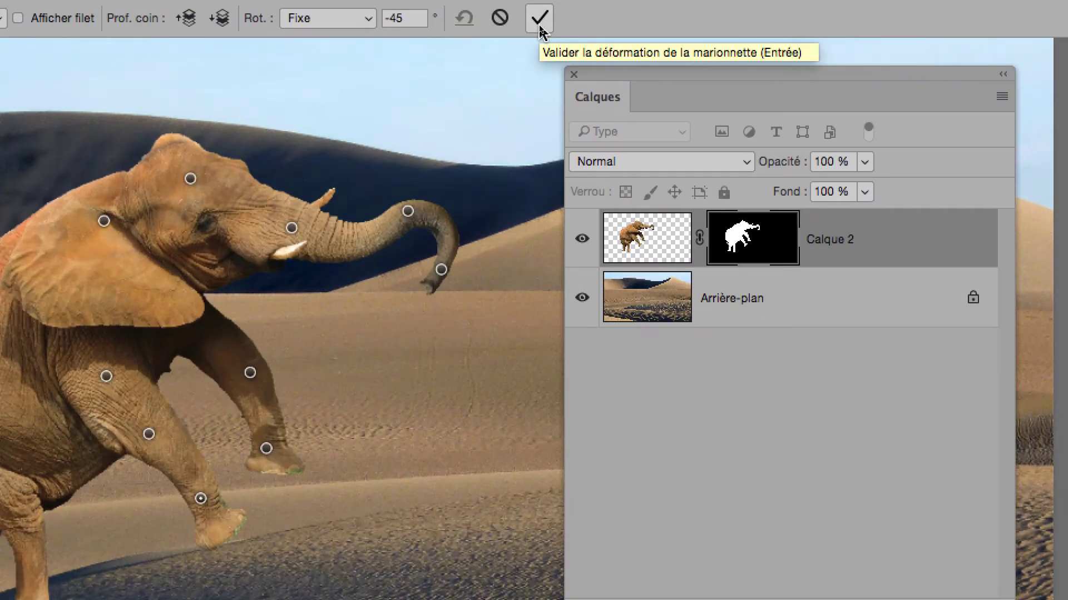
left_click(539, 25)
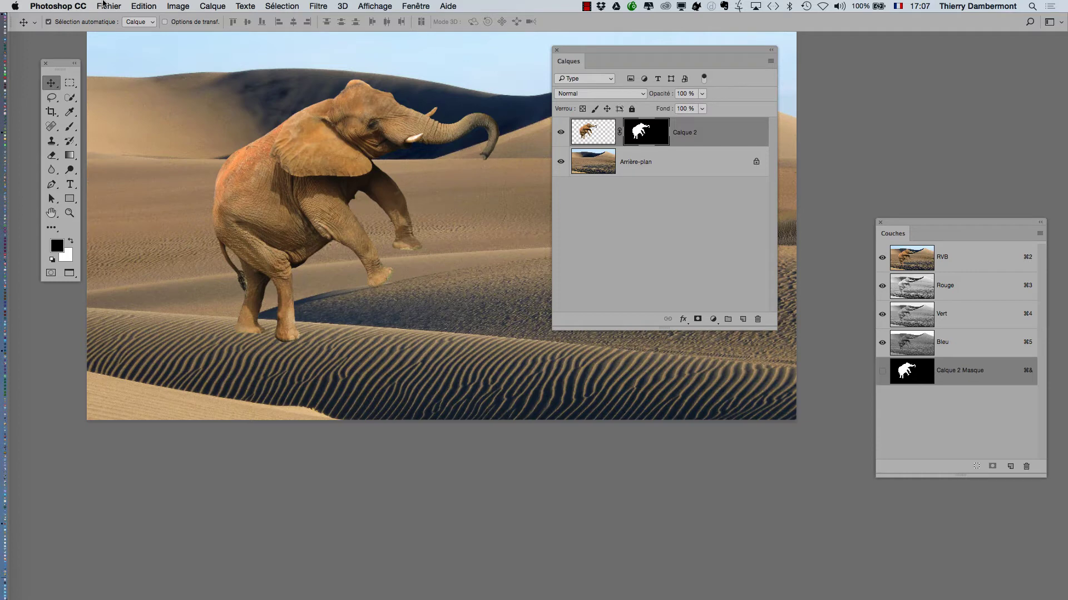
- Reopen Puppet Warp on the reared elephant layer, show and hide its mesh, and leave without applying changes
left_click(143, 6)
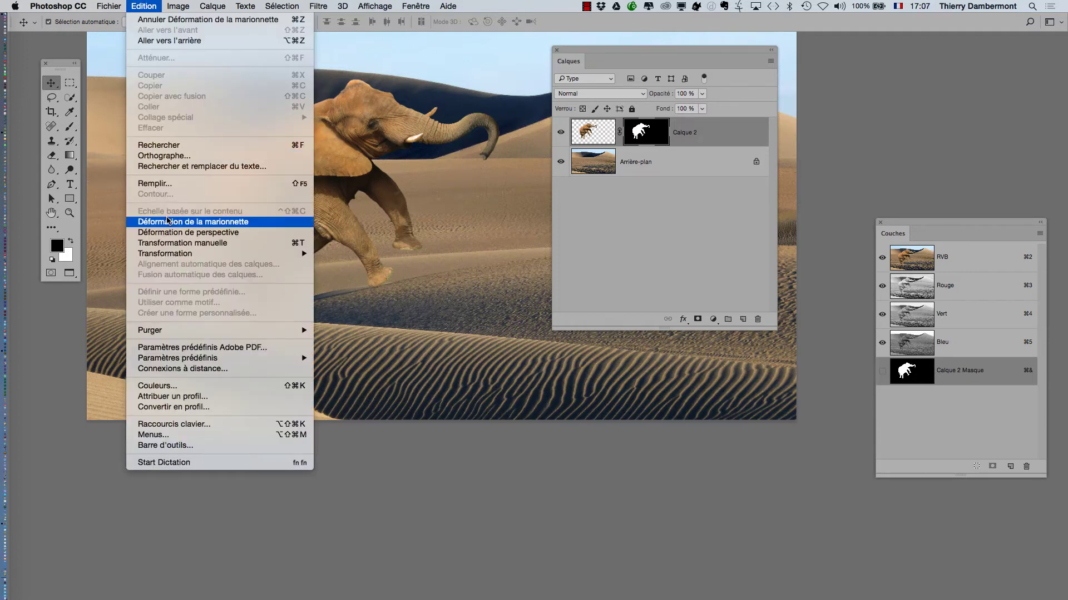
left_click(167, 221)
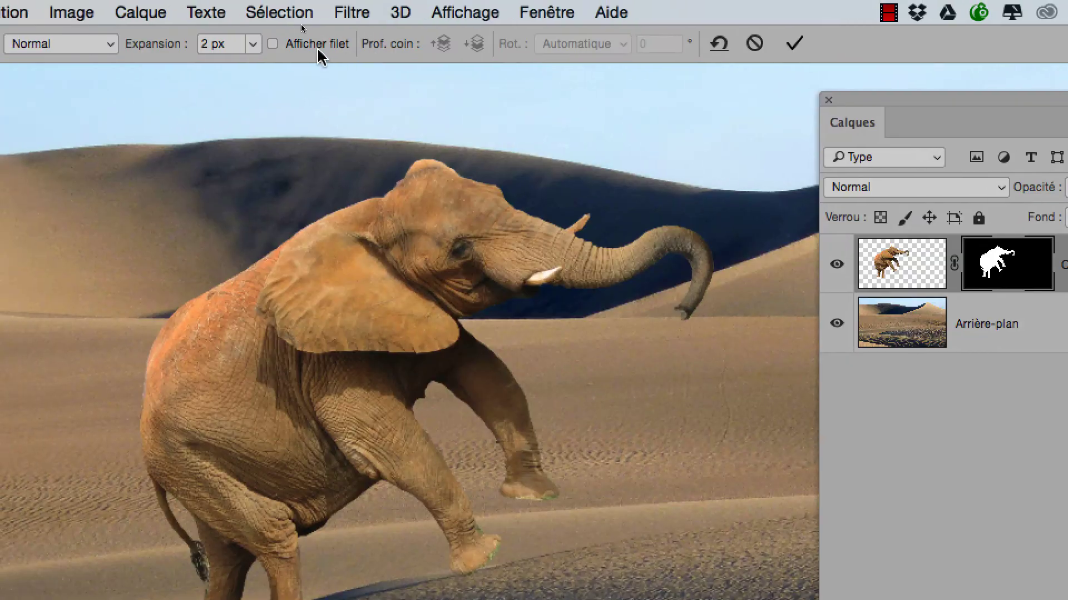
left_click(319, 55)
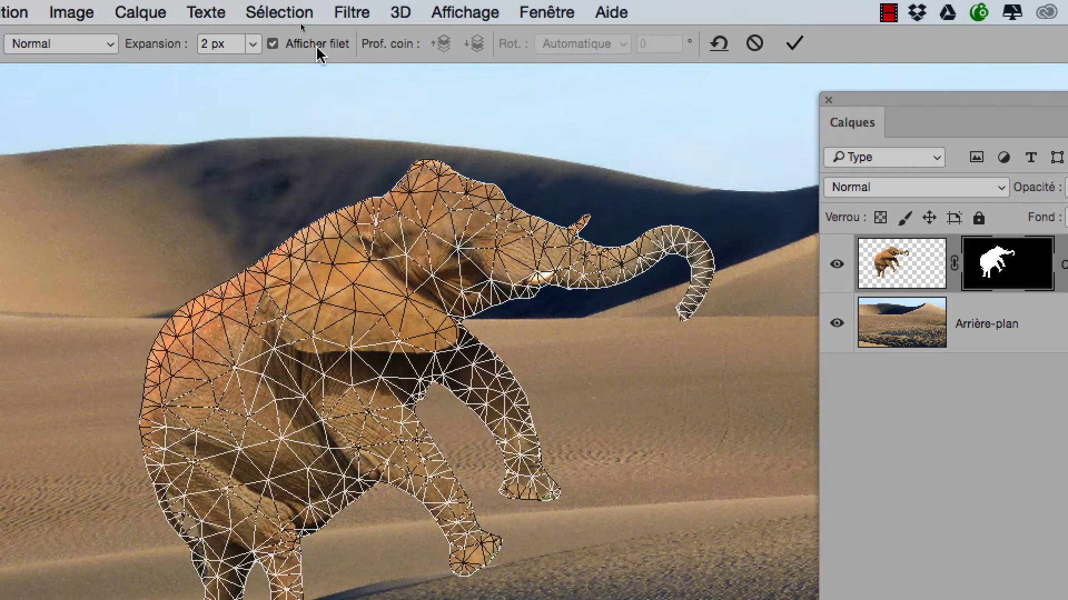
left_click(317, 48)
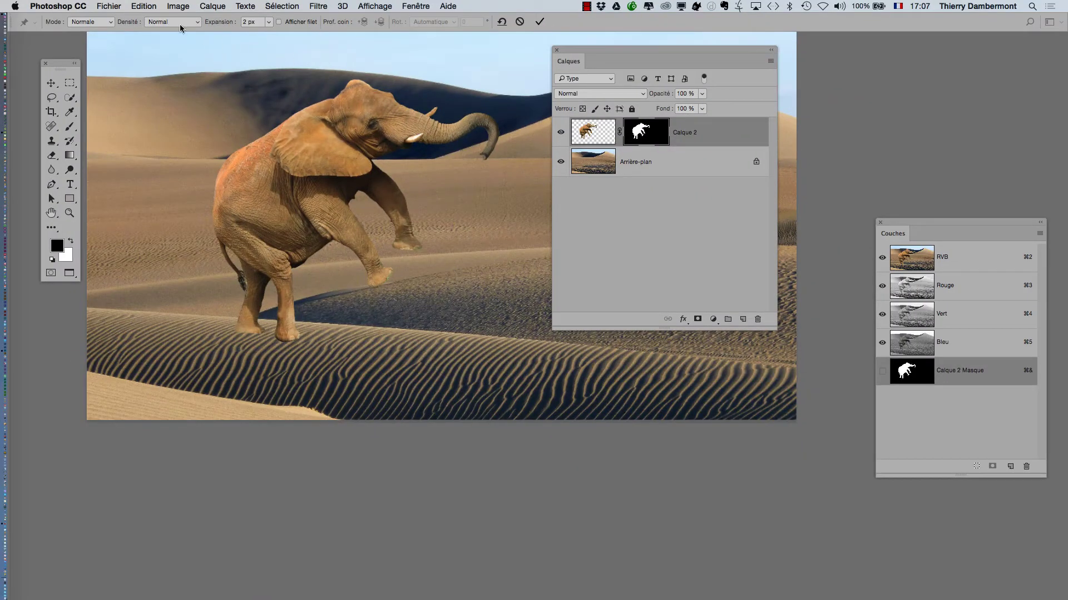
left_click(143, 8)
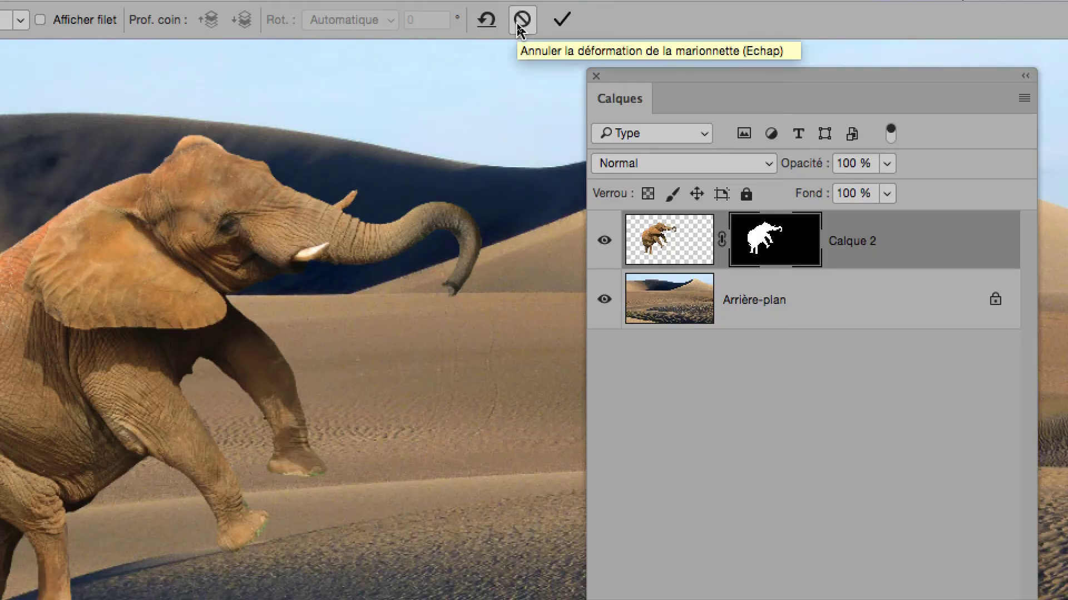
left_click(521, 20)
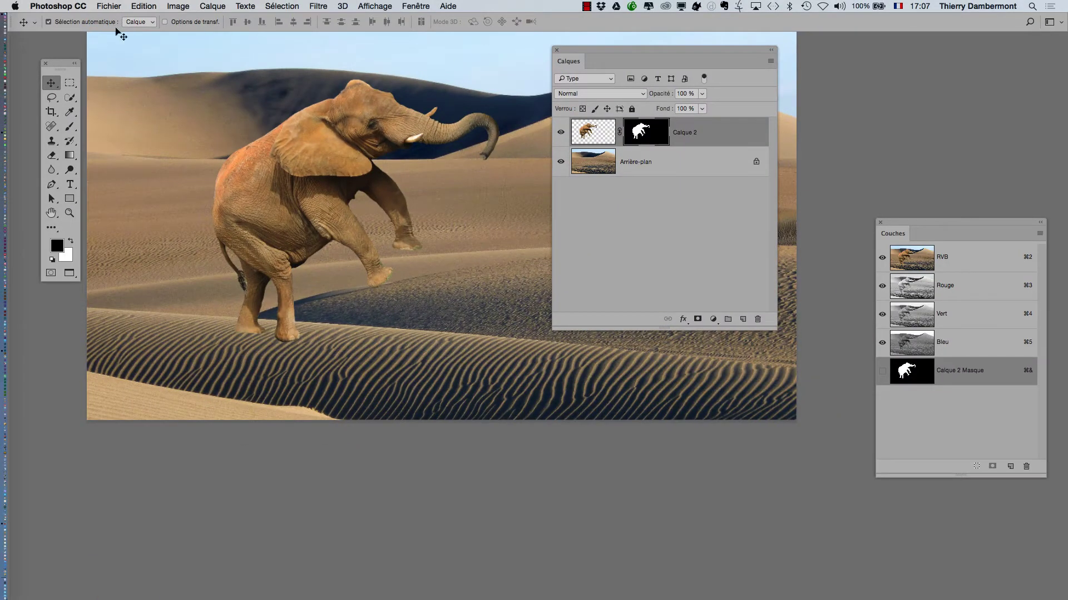
- Undo the puppet warp applied to the elephant on Calque 2
key("alt+super")
key("super+z")
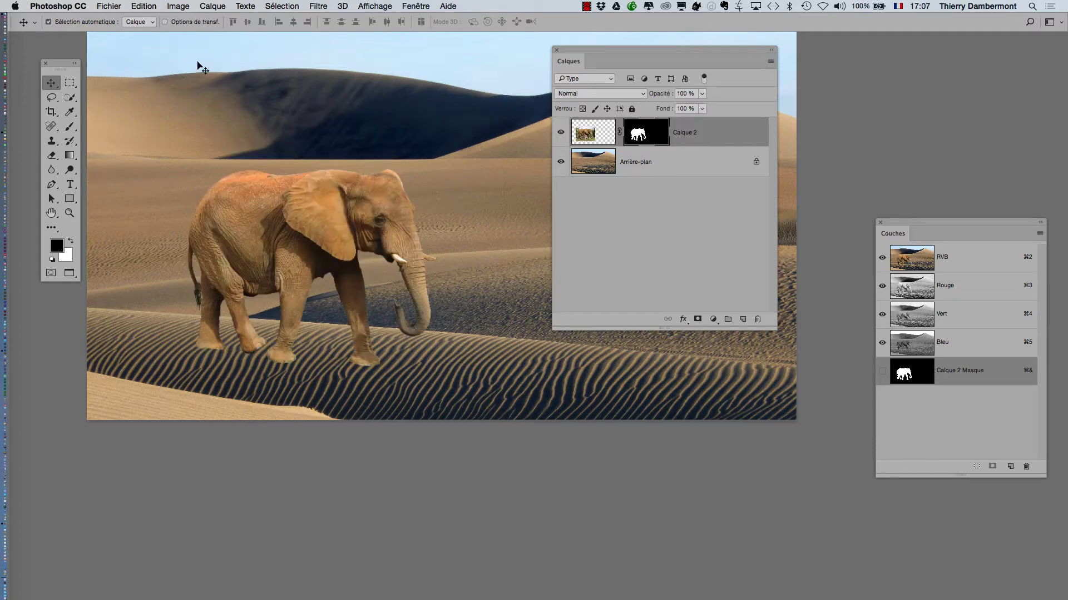
left_click(143, 7)
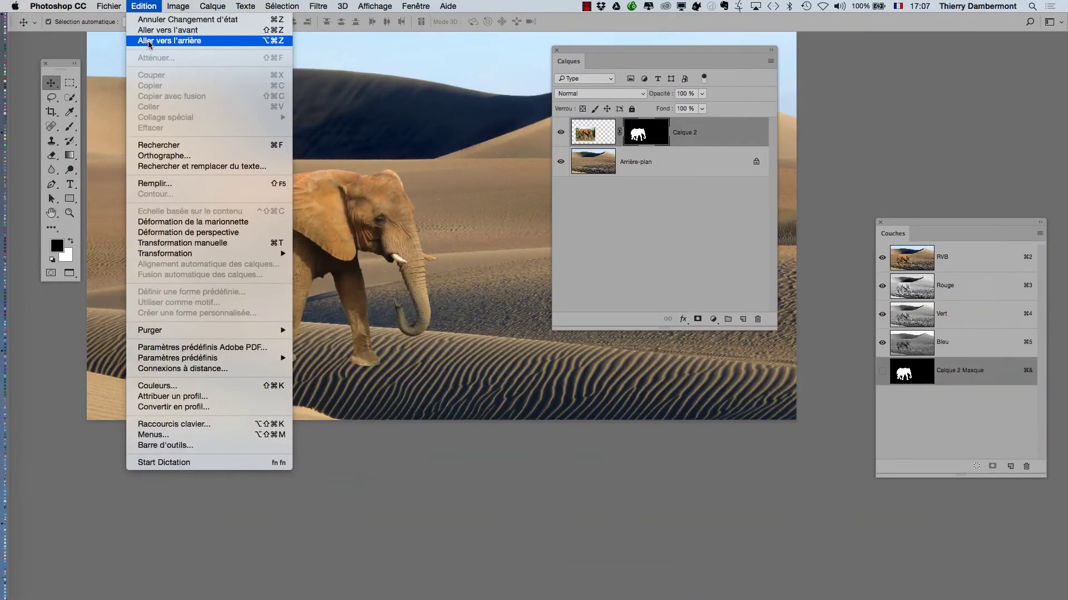
left_click(150, 42)
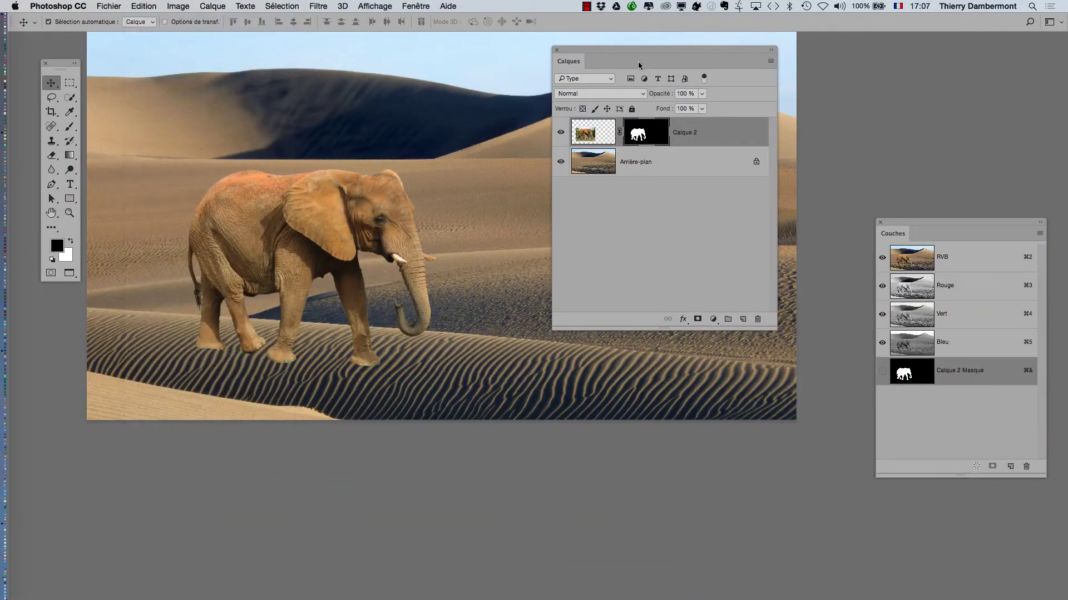
- Move the Layers panel aside, display the History panel over the desert, and enlarge it to list many more states
left_click_drag(611, 53, 107, 289)
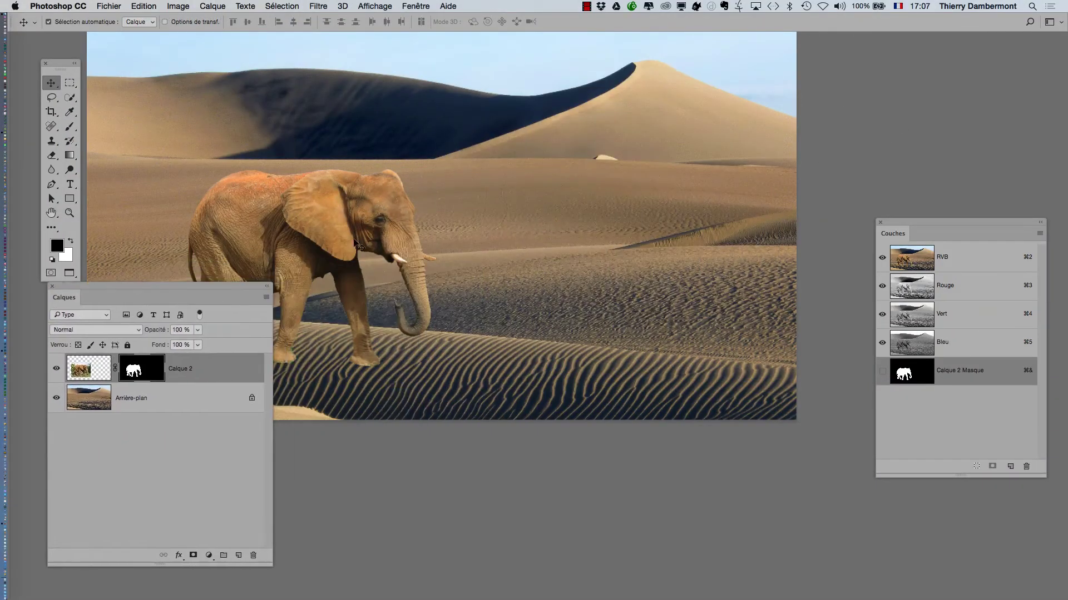
left_click(425, 5)
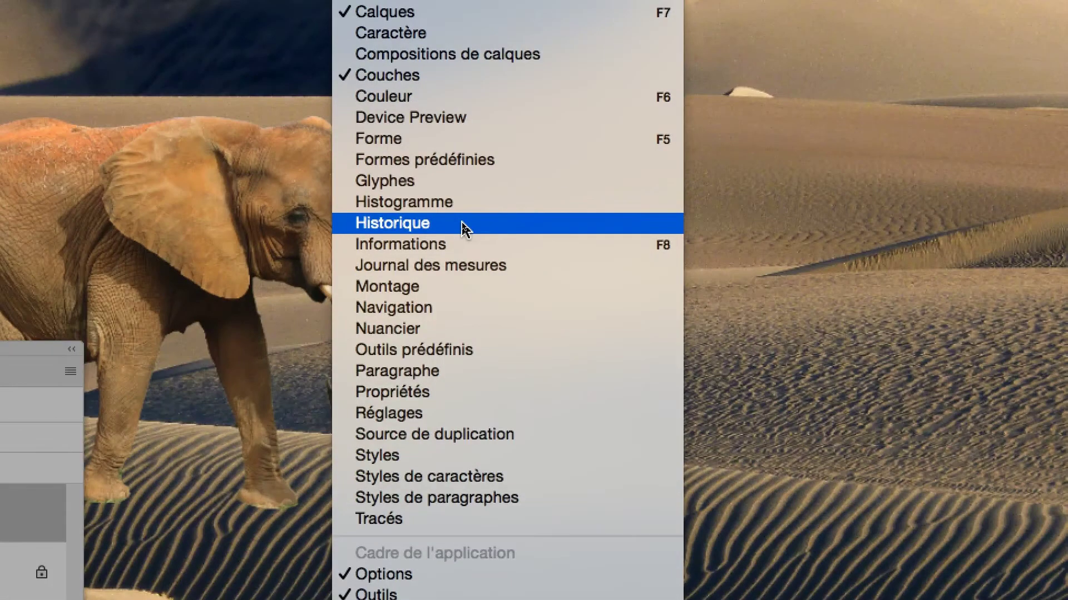
left_click(463, 225)
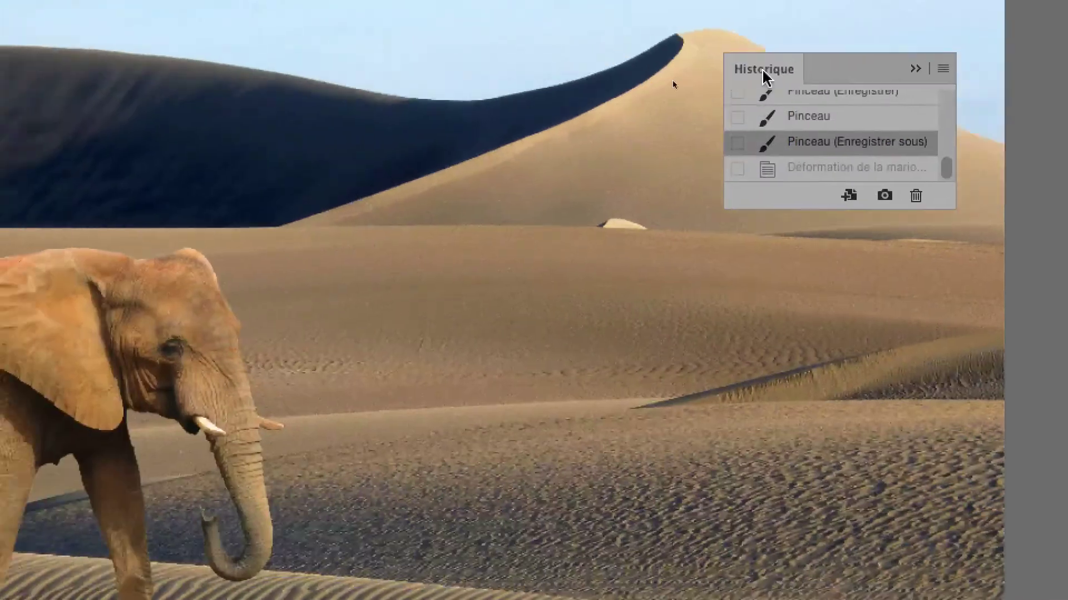
left_click_drag(765, 60, 683, 67)
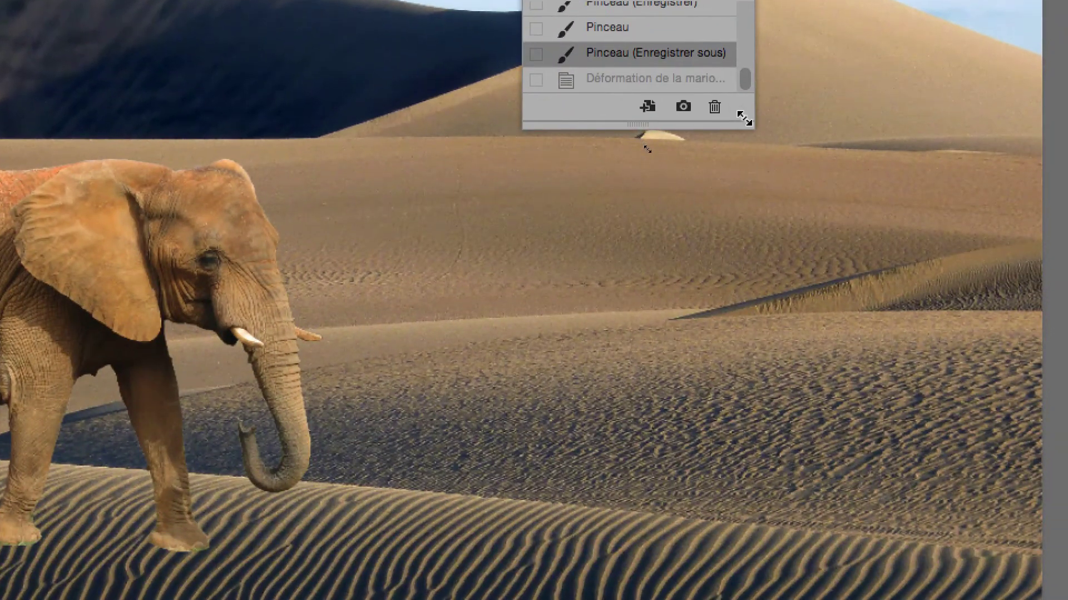
left_click_drag(780, 136, 873, 599)
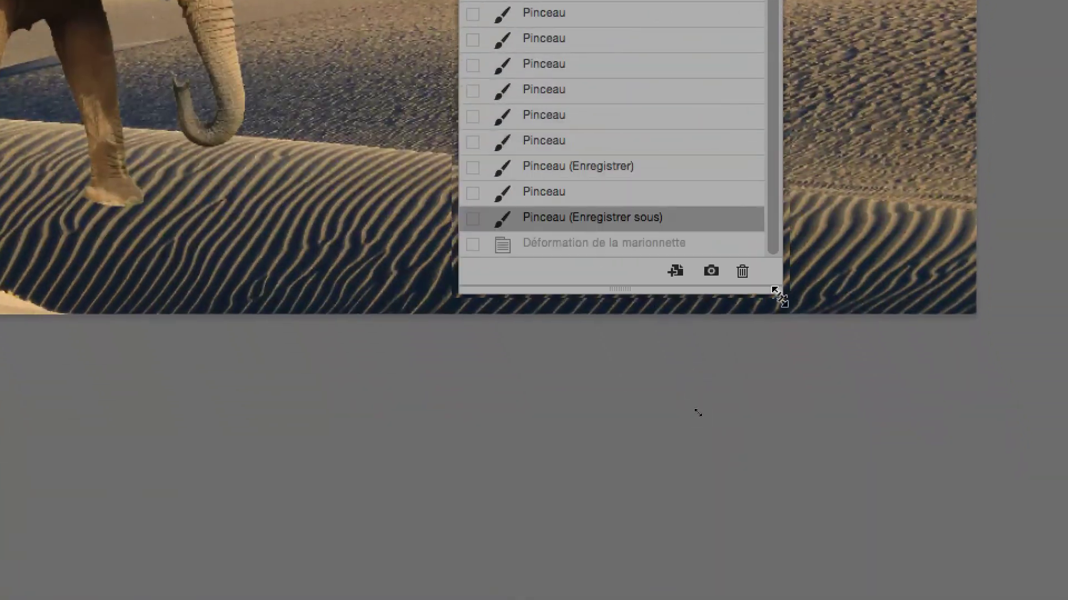
left_click_drag(779, 295, 781, 563)
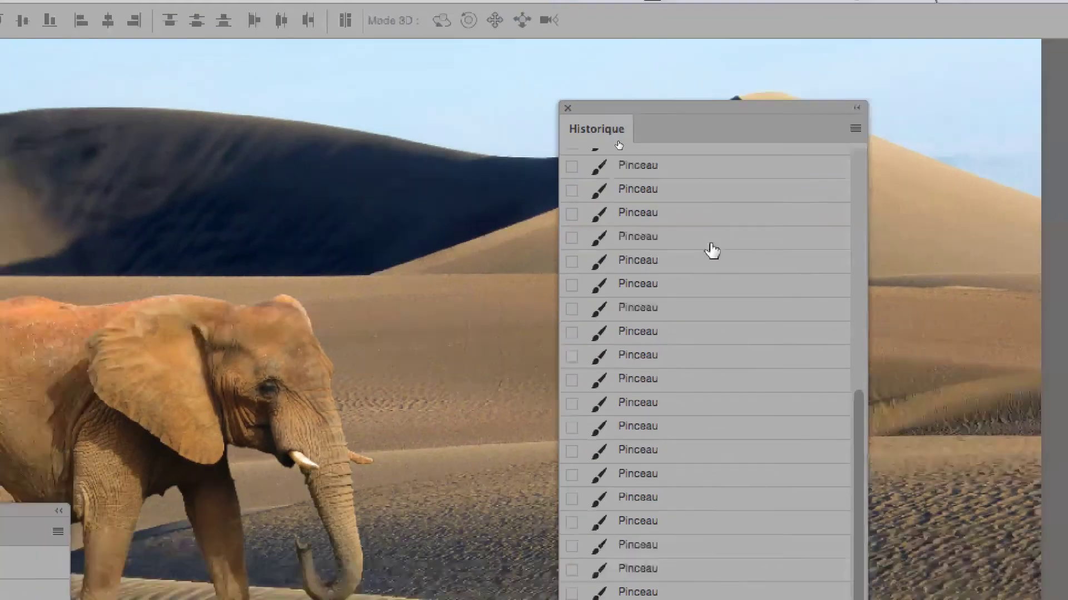
- Browse the history and compare the puppet warp state with the preceding "Pinceau (Enregistrer sous)" state
scroll(712, 251, "up", 5)
scroll(712, 252, "down", 5)
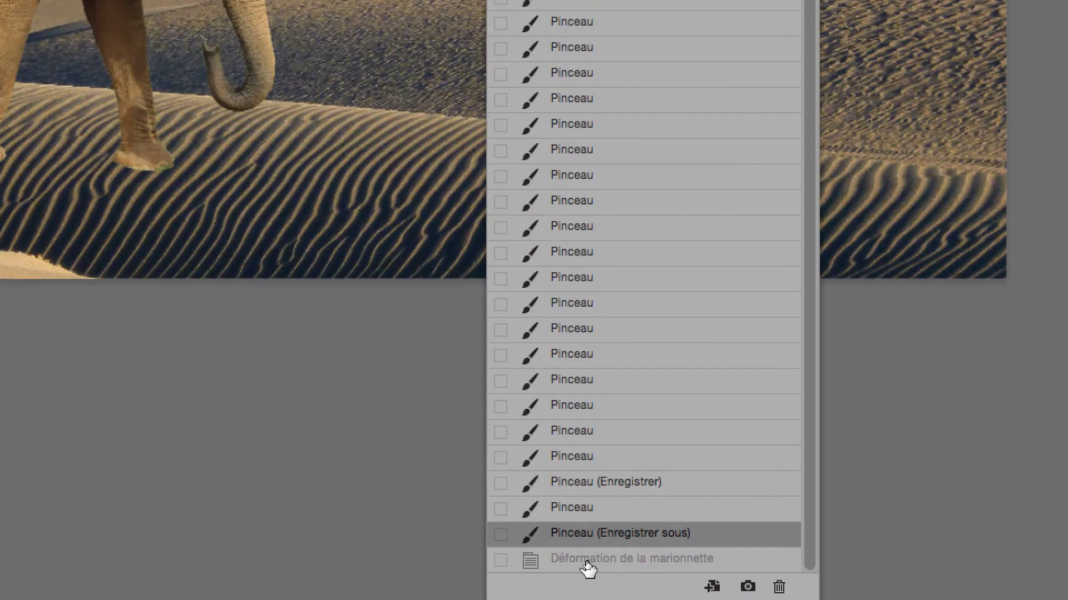
left_click(588, 564)
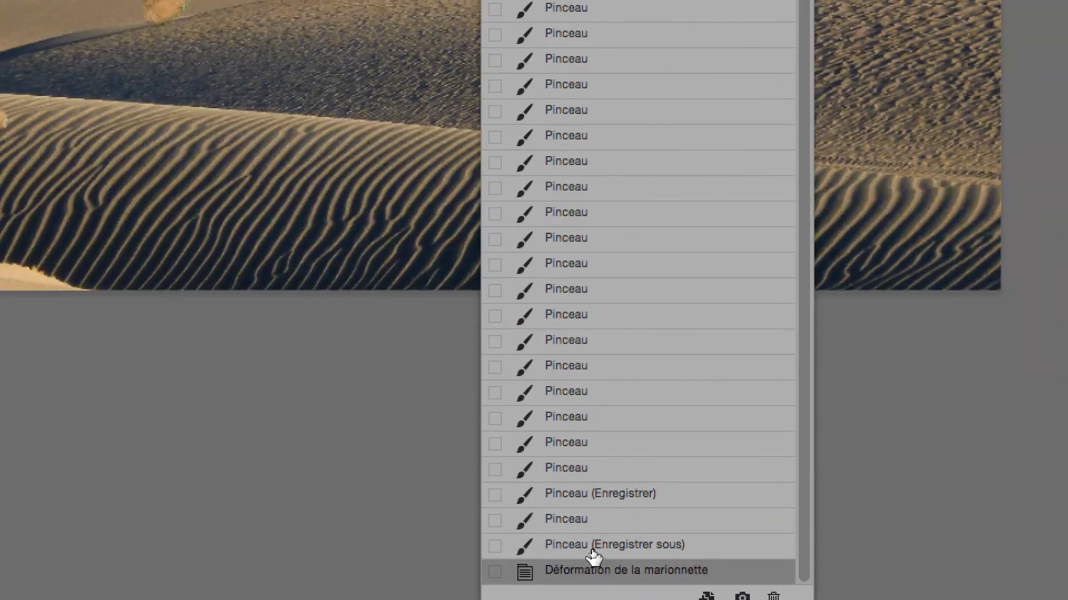
left_click(593, 553)
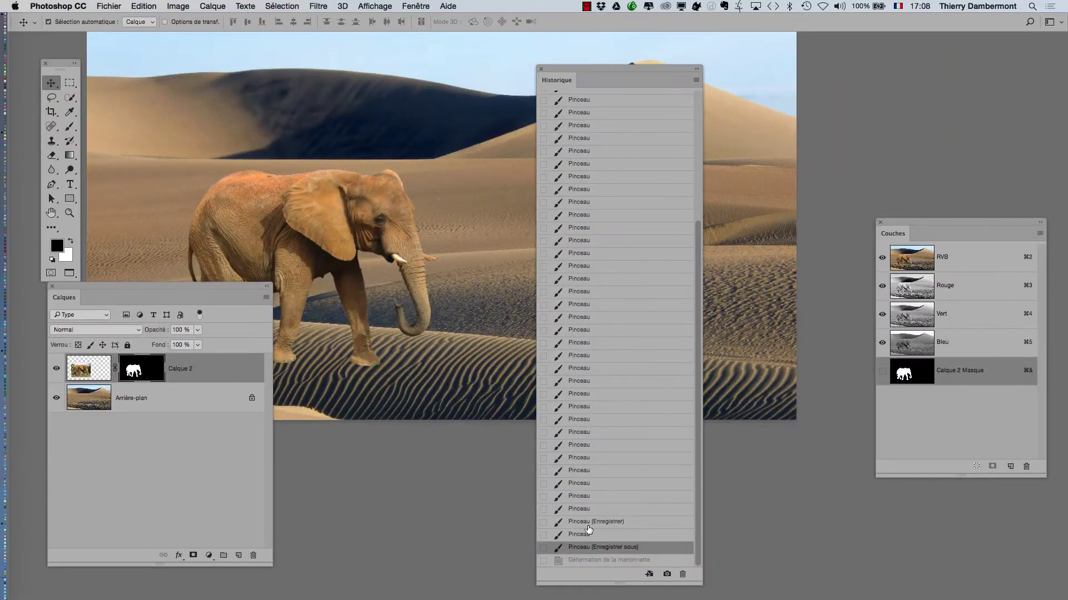
- Review earlier brush states and the puppet warp state in the history, and return to "Pinceau (Enregistrer sous)"
left_click(589, 526)
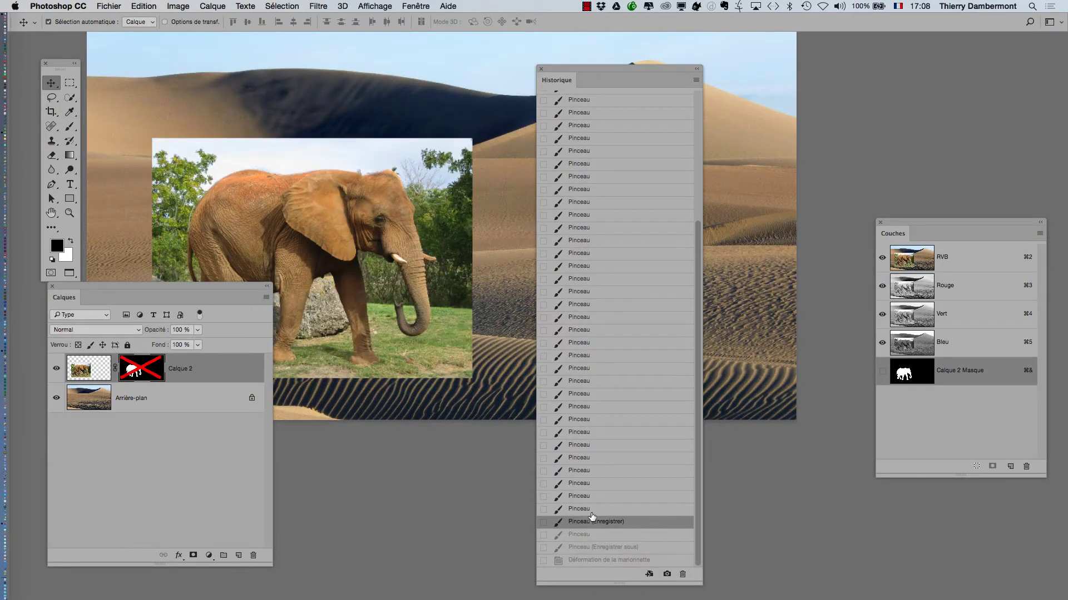
left_click(592, 499)
left_click(596, 447)
left_click(596, 394)
left_click(610, 295)
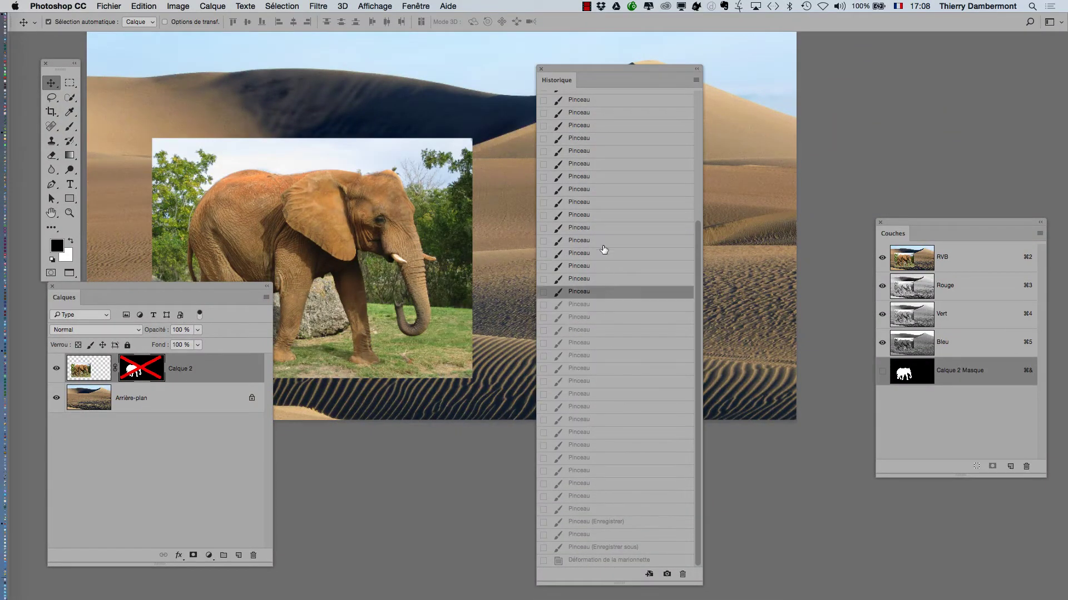
left_click(615, 243)
left_click(603, 142)
left_click(589, 522)
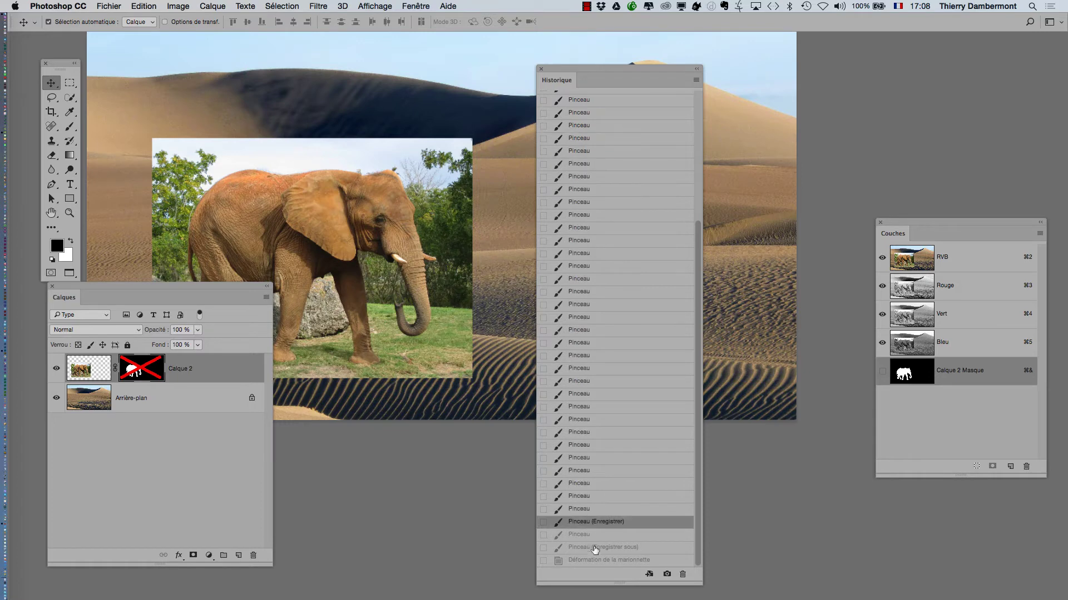
left_click(591, 550)
left_click(591, 562)
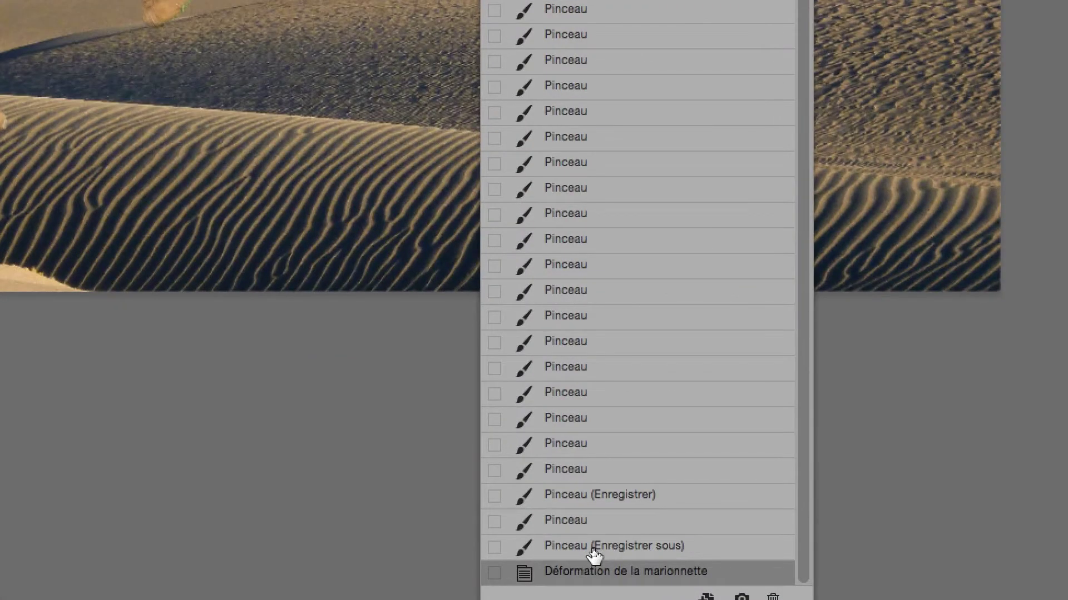
left_click(594, 550)
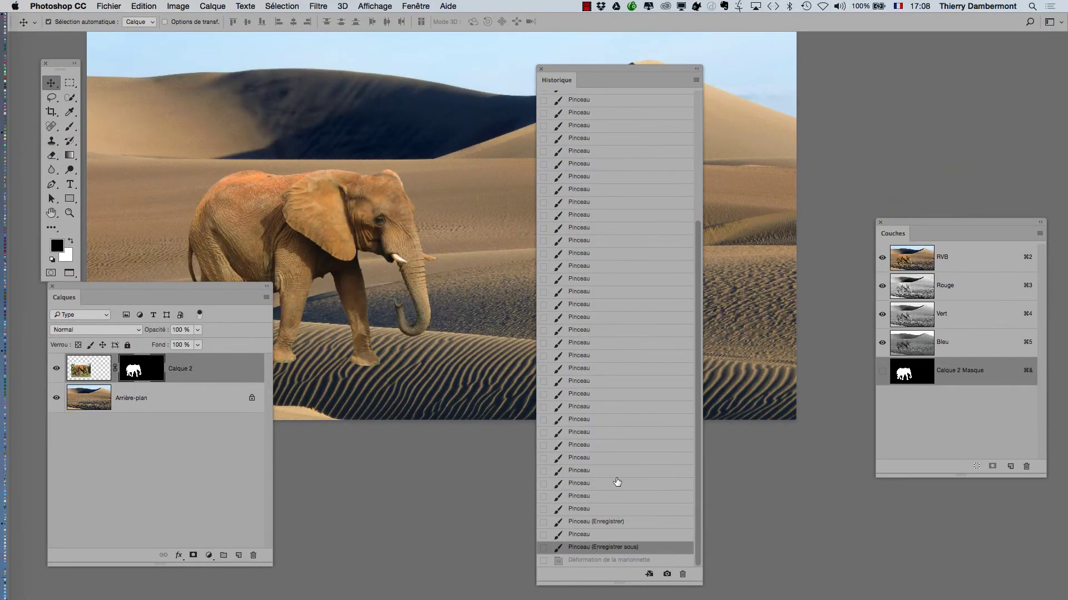
- Close the History panel, and reposition and widen the Layers panel beside the elephant
left_click_drag(561, 71, 350, 476)
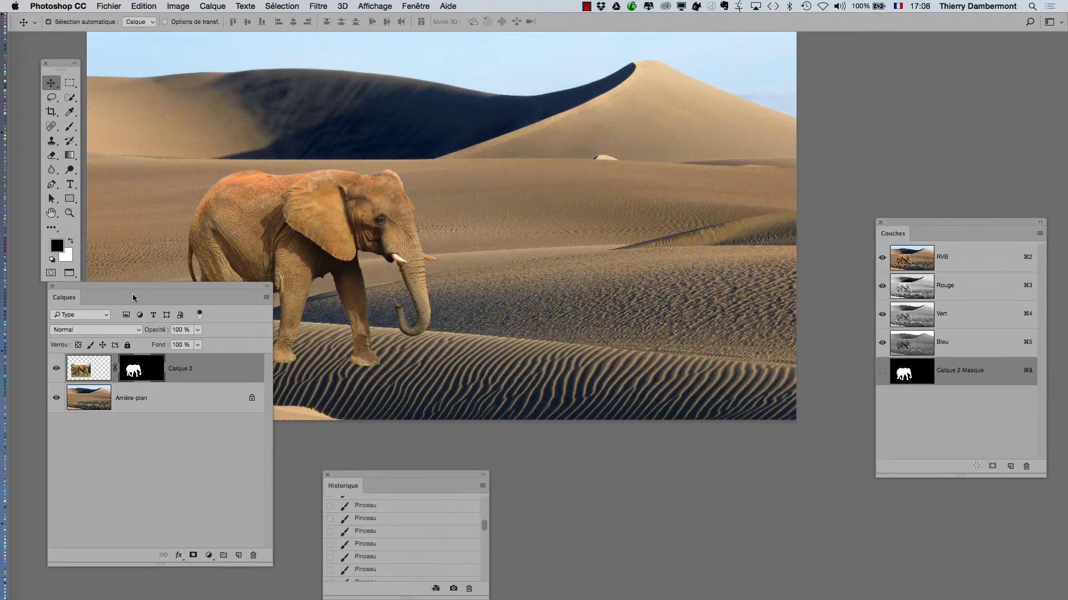
left_click_drag(133, 298, 773, 77)
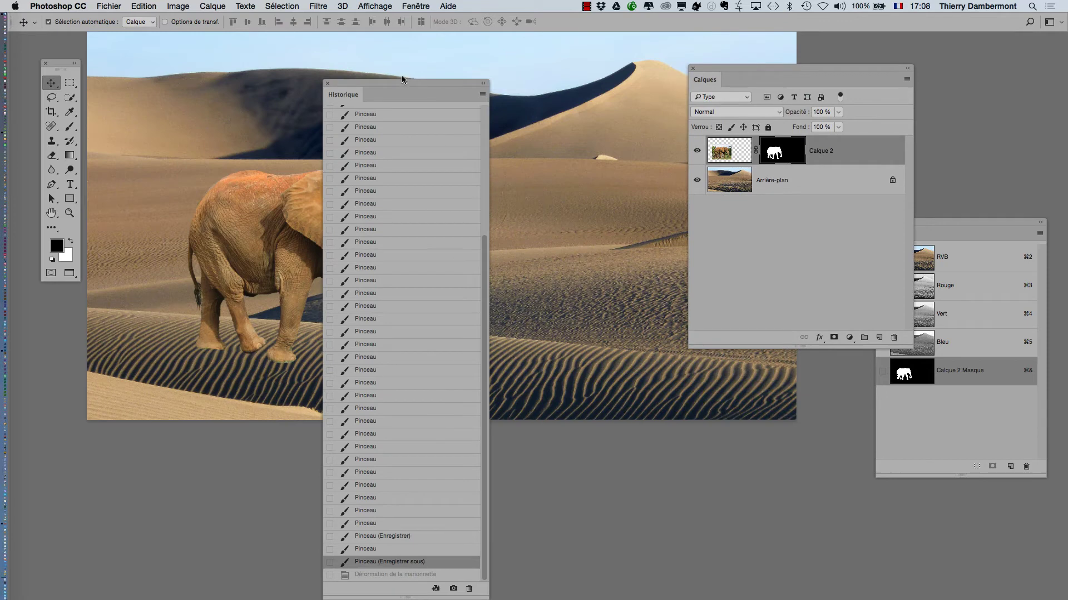
left_click(327, 83)
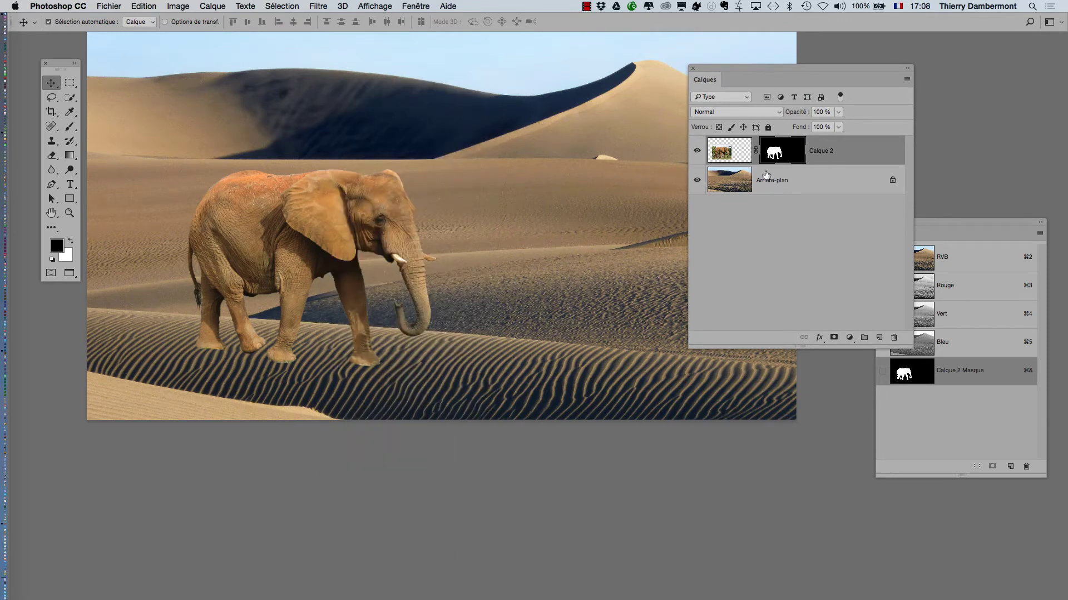
left_click_drag(801, 69, 708, 73)
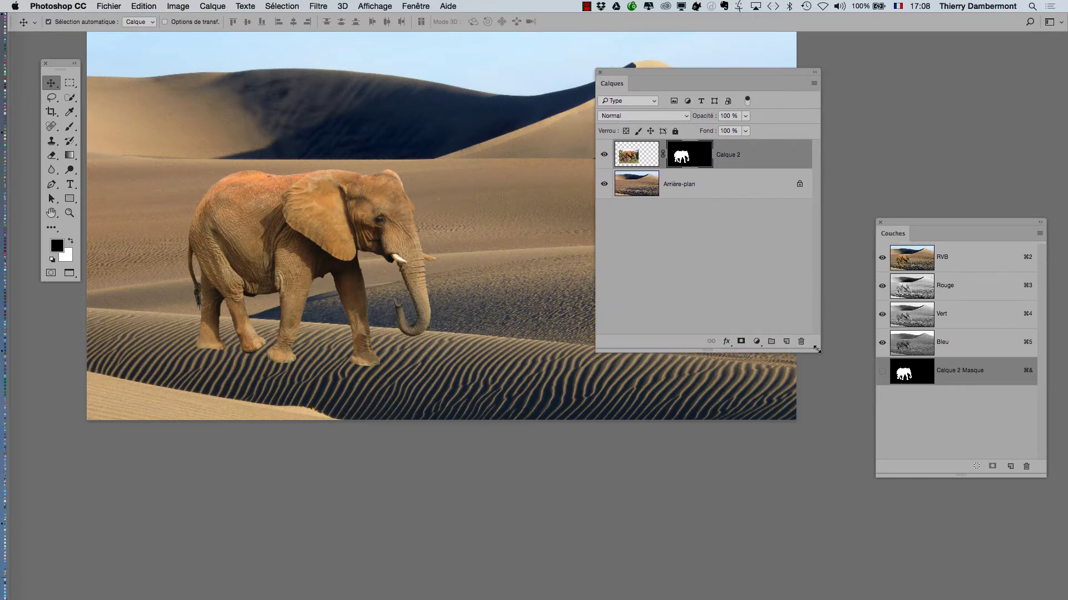
left_click_drag(818, 347, 866, 348)
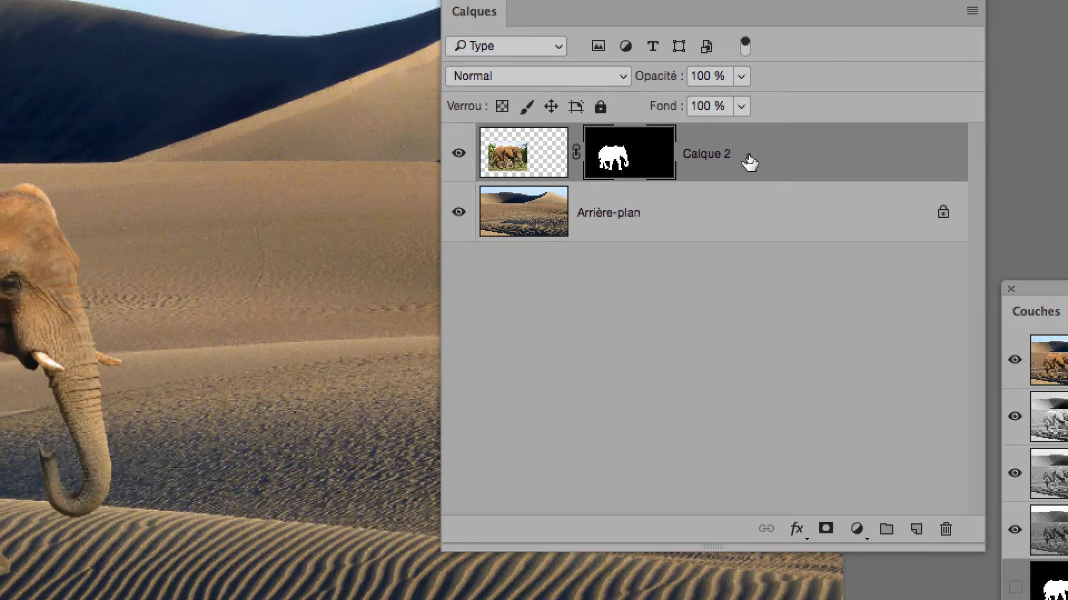
- Convert the masked elephant layer Calque 2 into a smart object
right_click(749, 157)
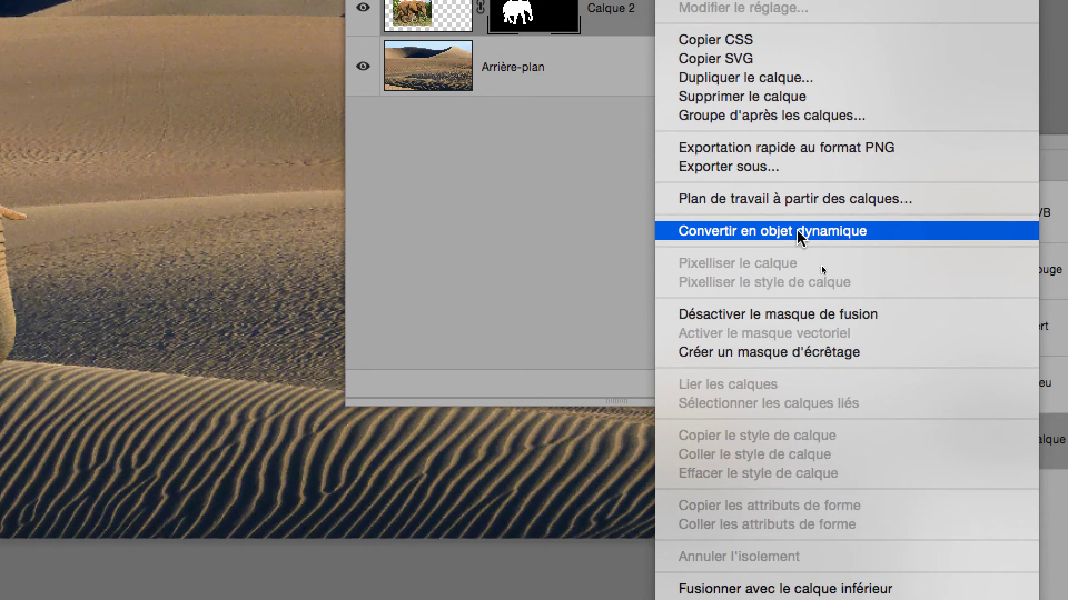
left_click(797, 231)
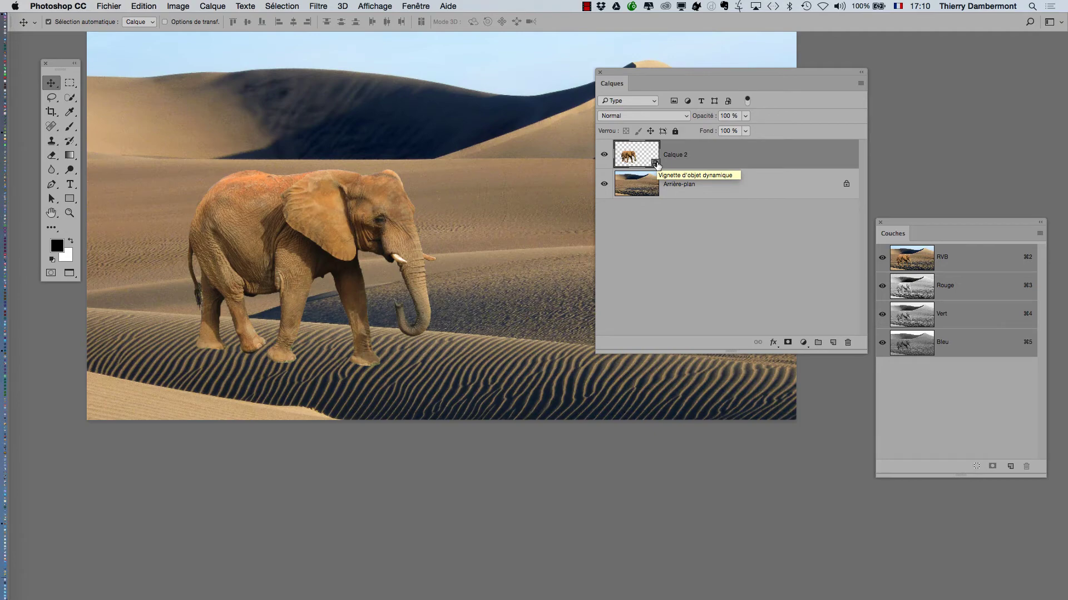
key("super")
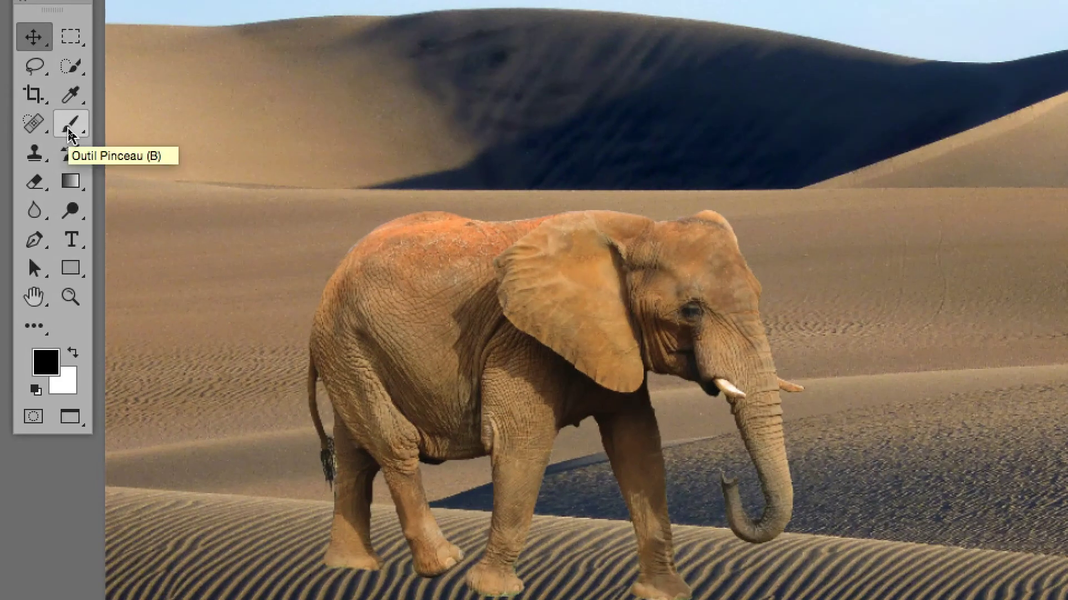
- Try to paint on the elephant smart object with the Brush tool, and decline rasterizing it
right_click(69, 129)
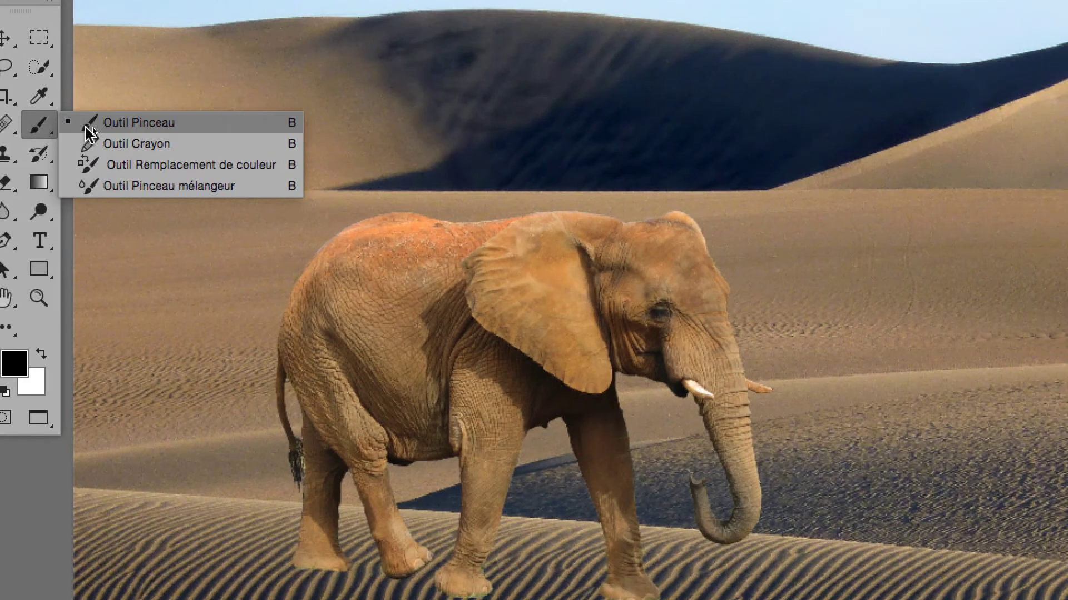
left_click(87, 126)
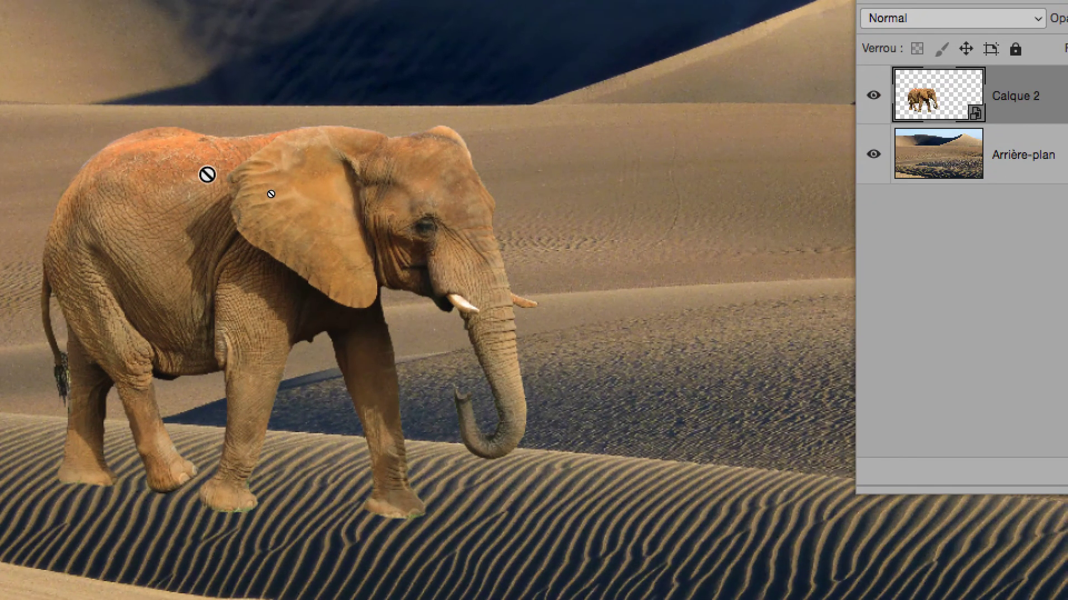
left_click(207, 174)
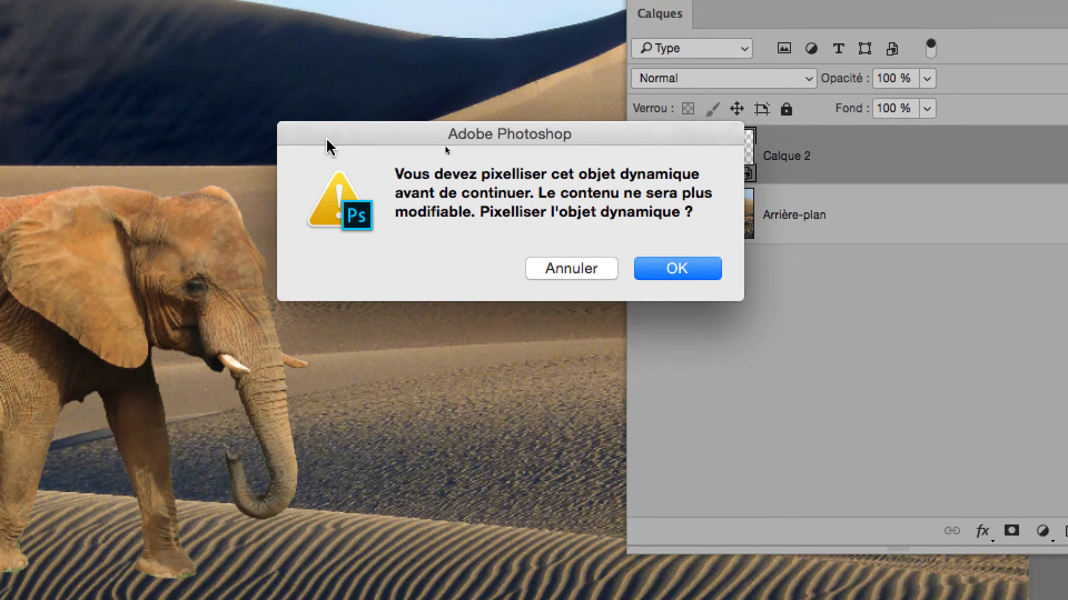
left_click_drag(327, 140, 0, 0)
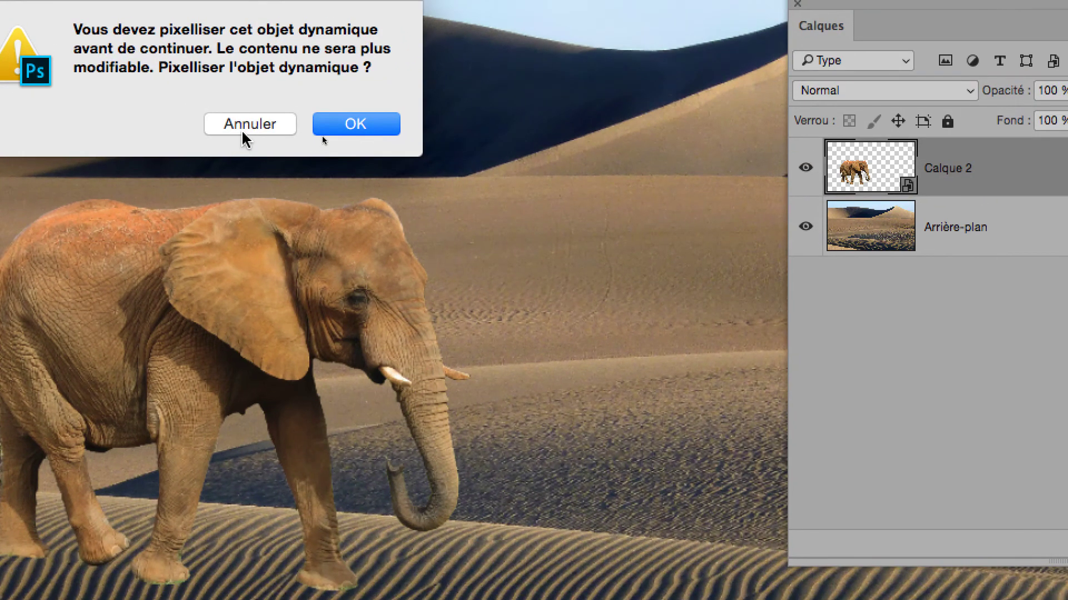
left_click(322, 191)
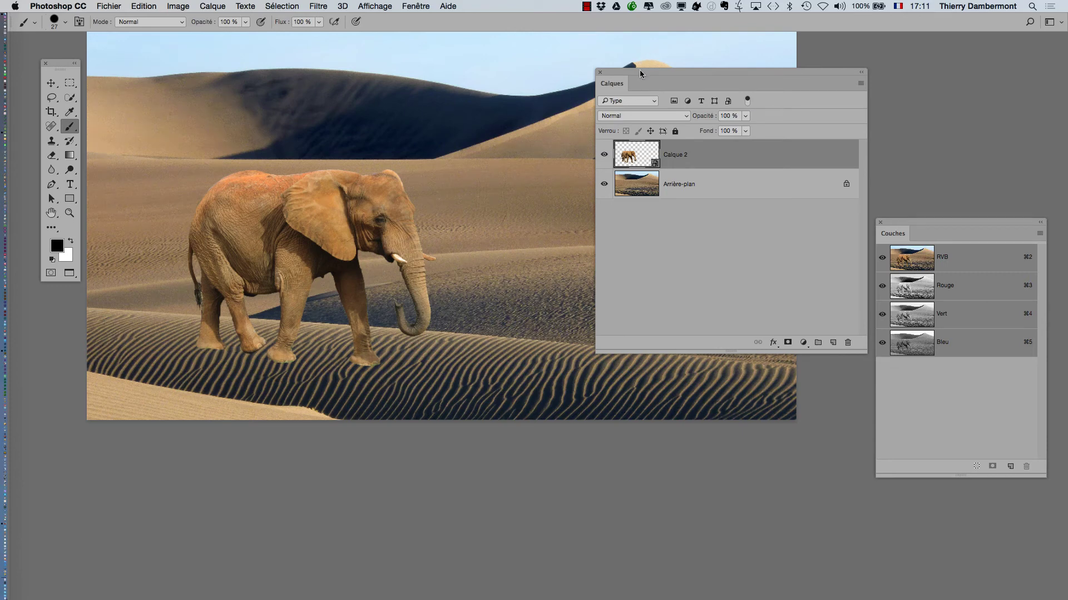
- Start Puppet Warp on Calque 2 and pin the elephant's rump, its head behind the eye, and the base of the trunk
left_click_drag(639, 70, 834, 68)
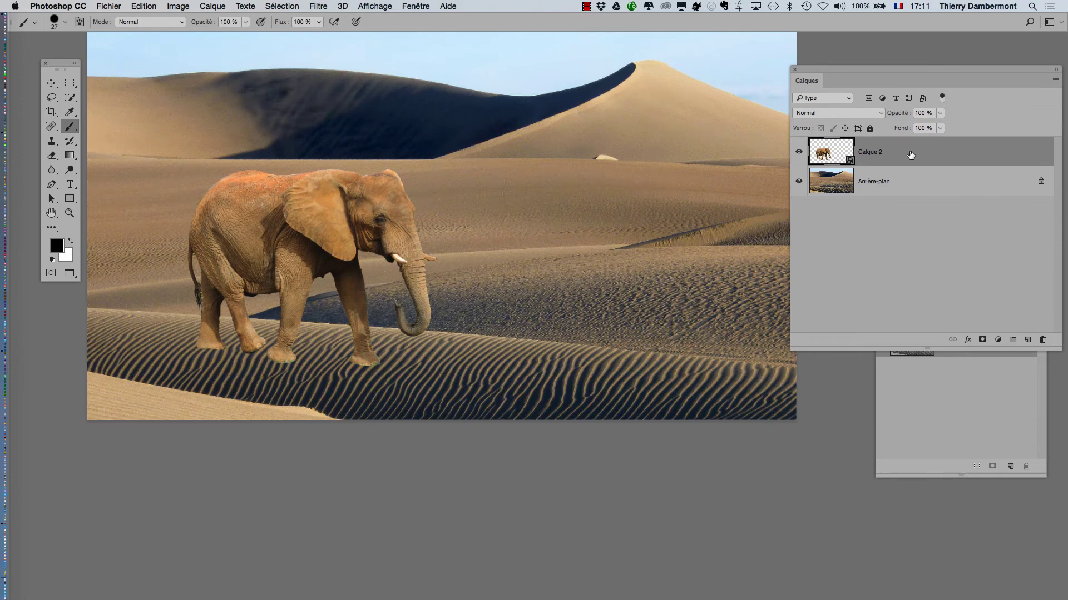
left_click(139, 5)
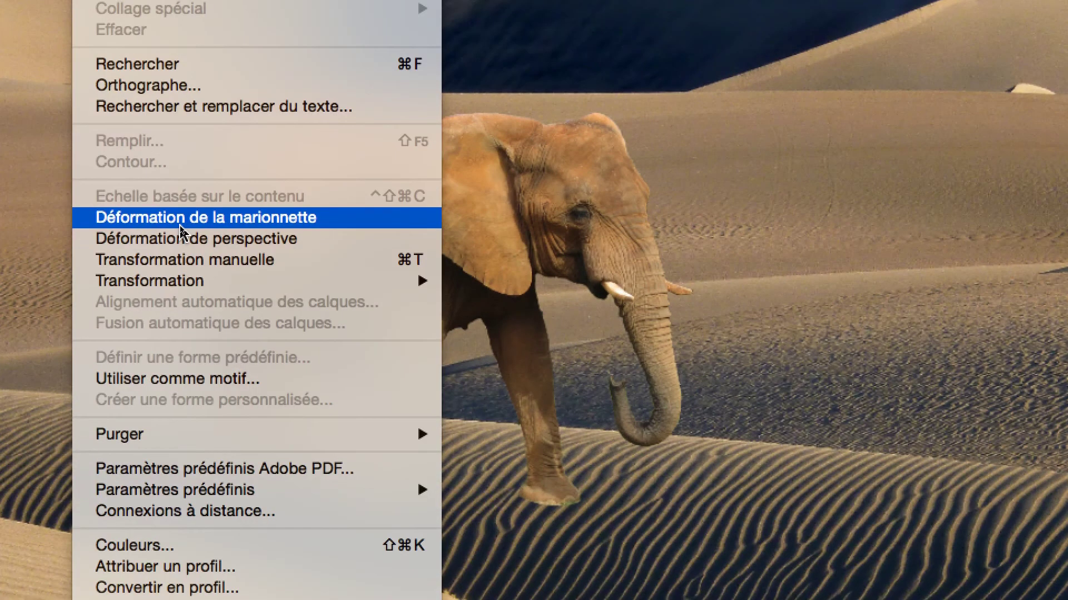
left_click(181, 218)
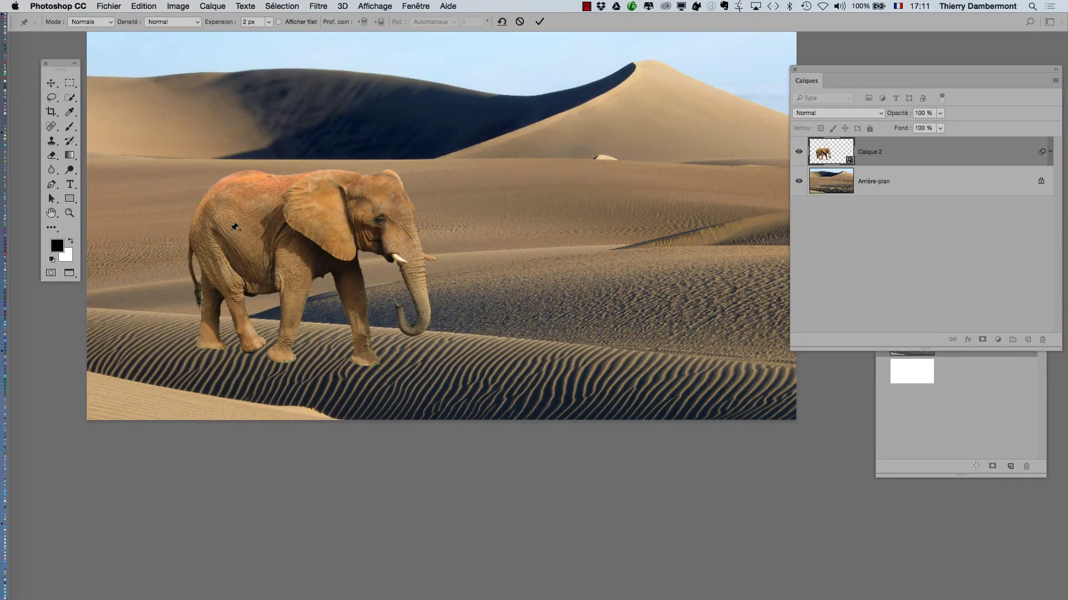
left_click(253, 196)
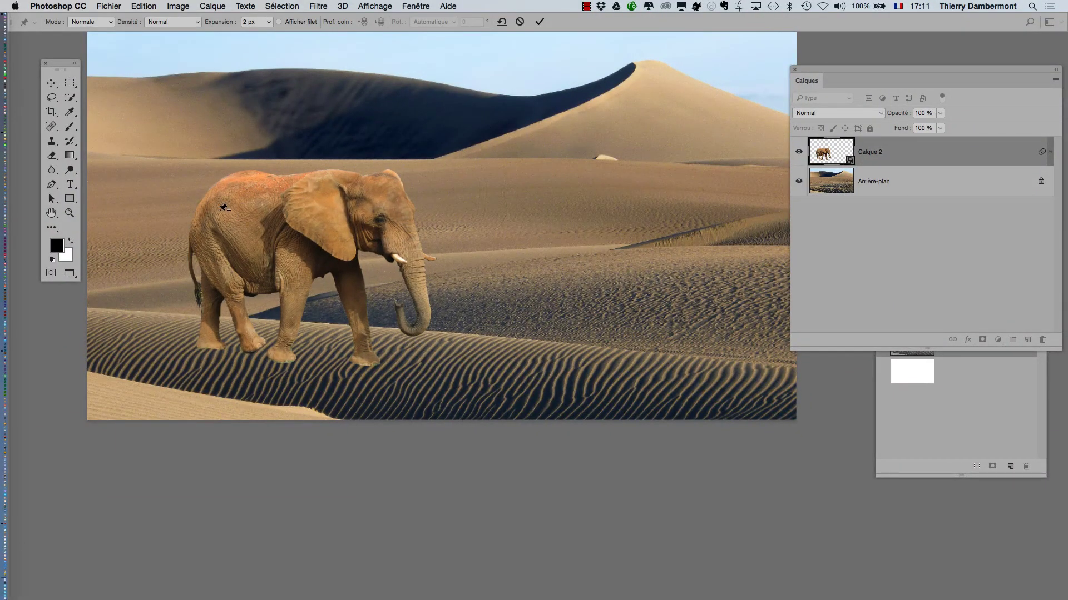
left_click(354, 201)
left_click(402, 241)
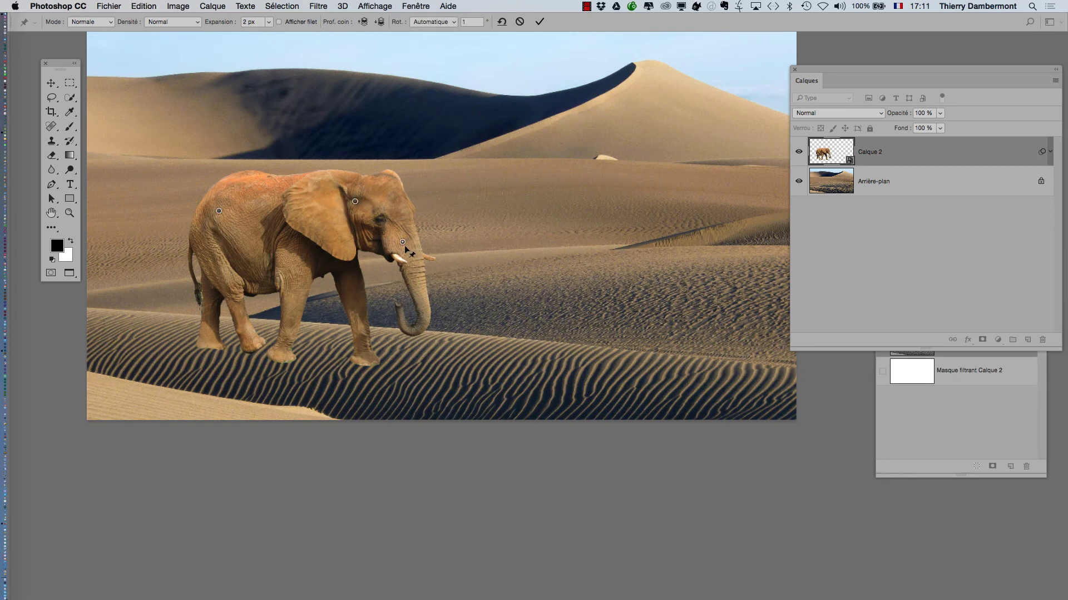
- Raise the elephant's head and trunk, and pin, shift and rotate both front legs to match the new stance
left_click_drag(405, 245, 412, 218)
left_click(372, 300)
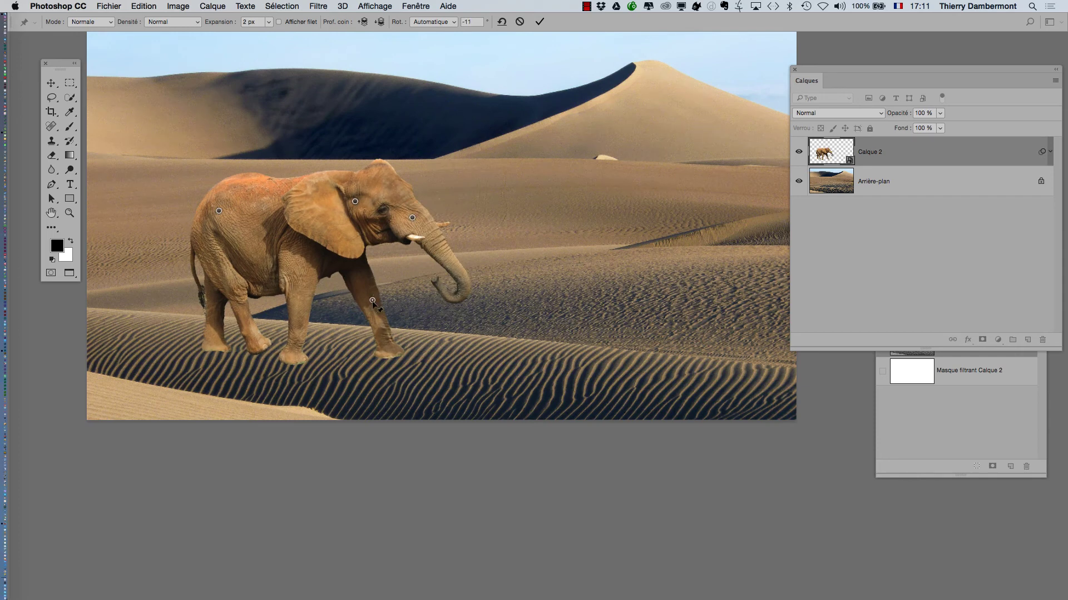
left_click_drag(372, 300, 364, 308)
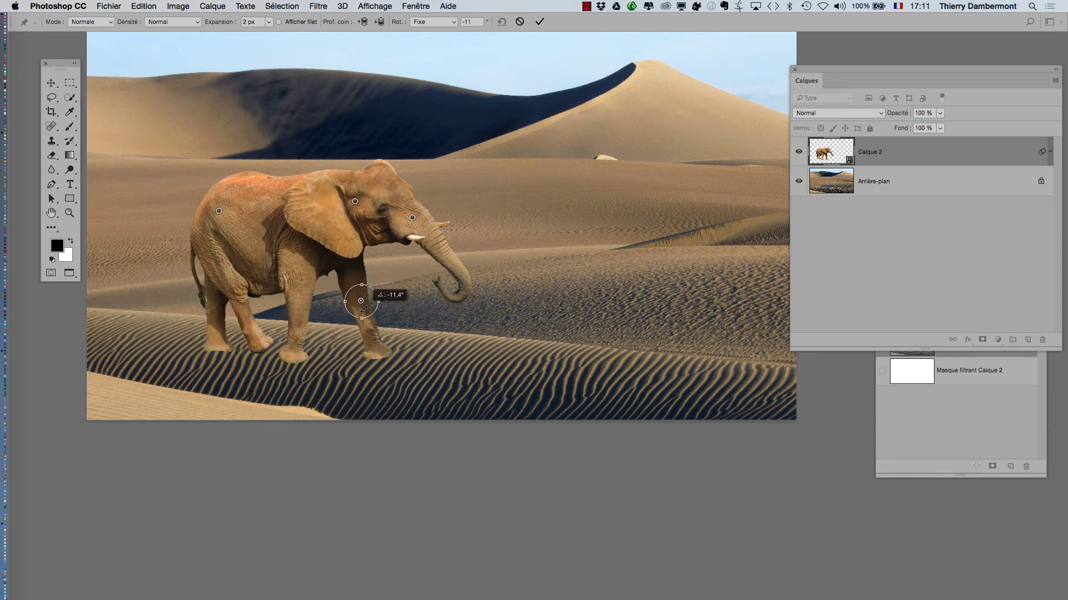
left_click_drag(412, 218, 409, 185)
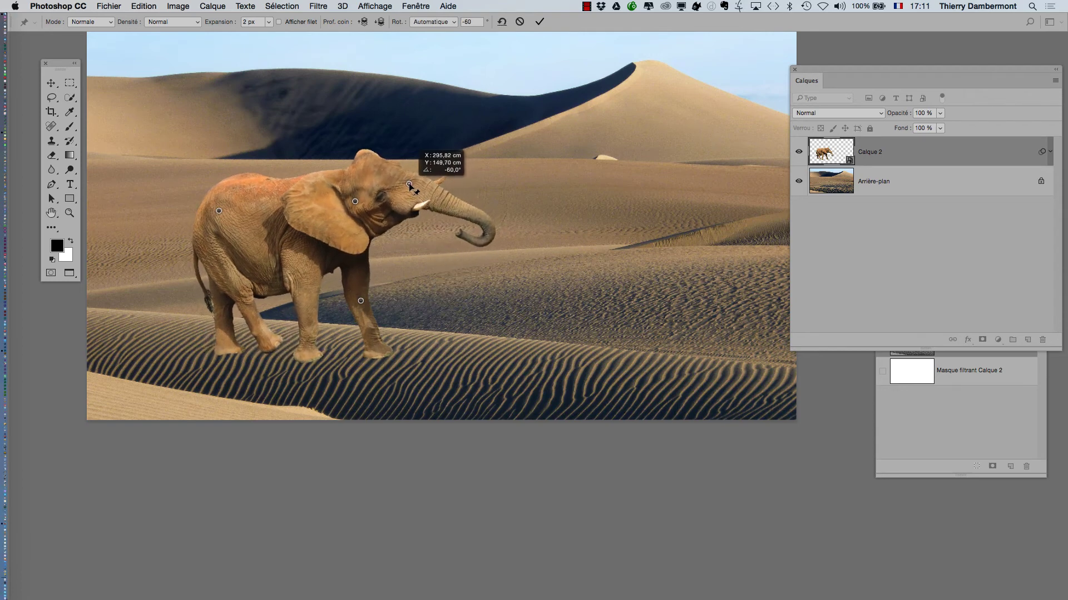
left_click_drag(310, 333, 322, 321)
key("alt")
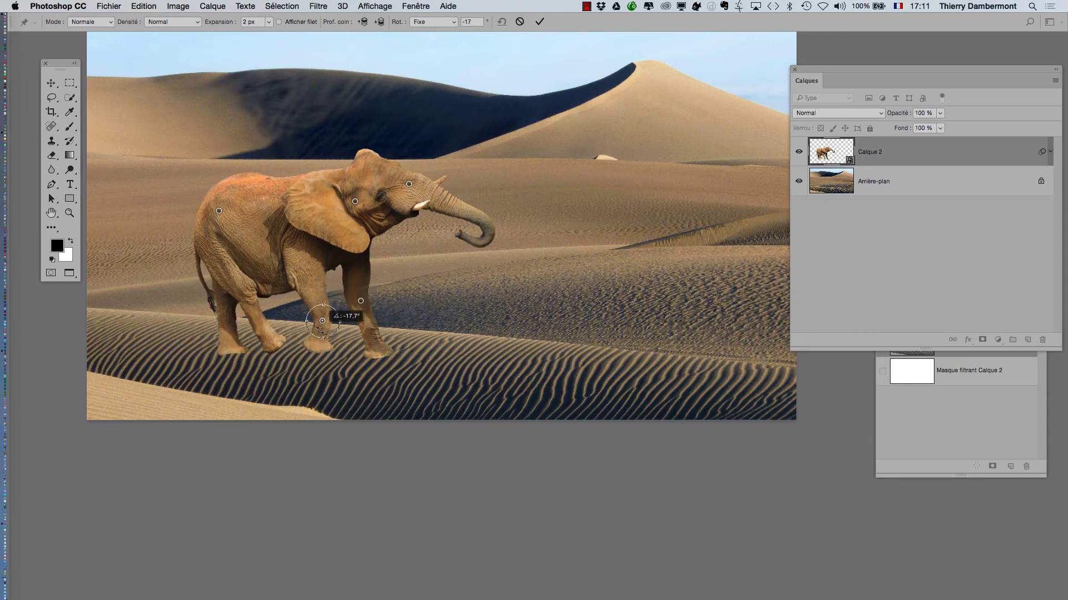
- Pin both hind legs and reposition and rotate them so the feet stand flat and closer together
left_click(268, 334)
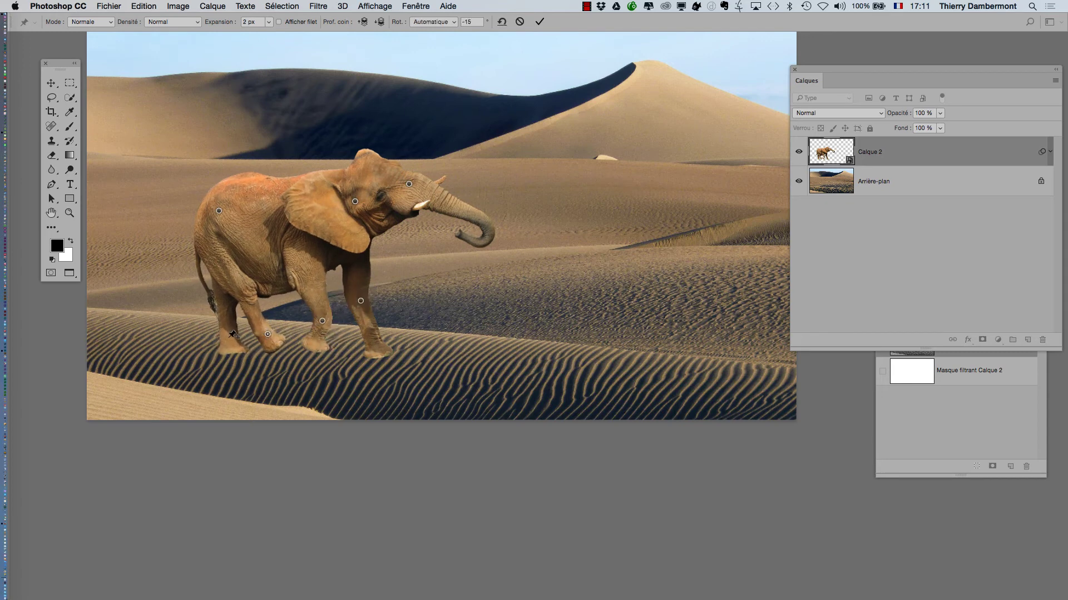
left_click_drag(234, 341, 215, 322)
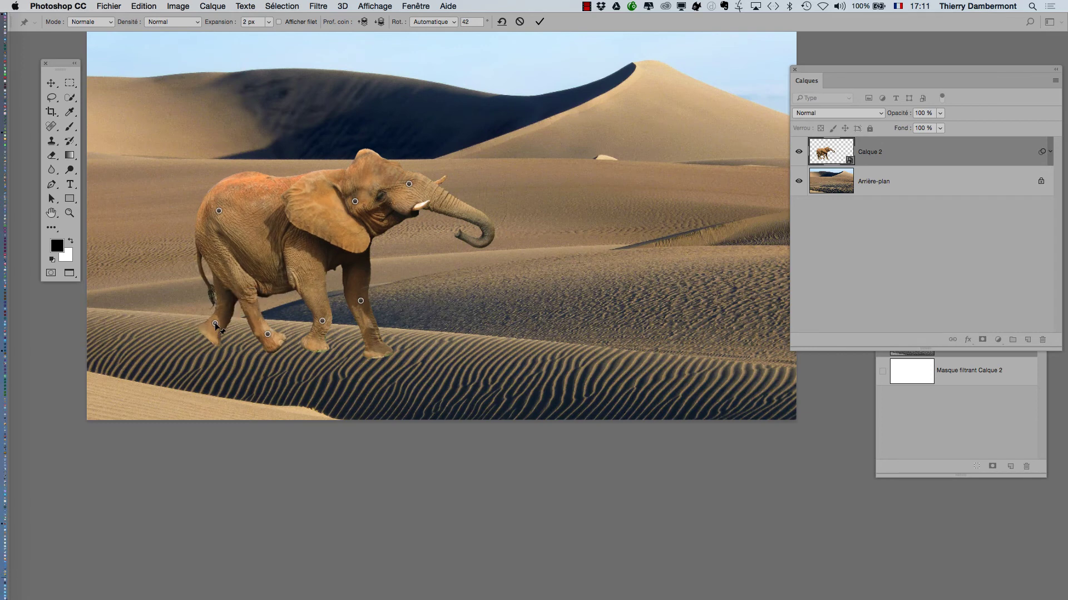
key("alt")
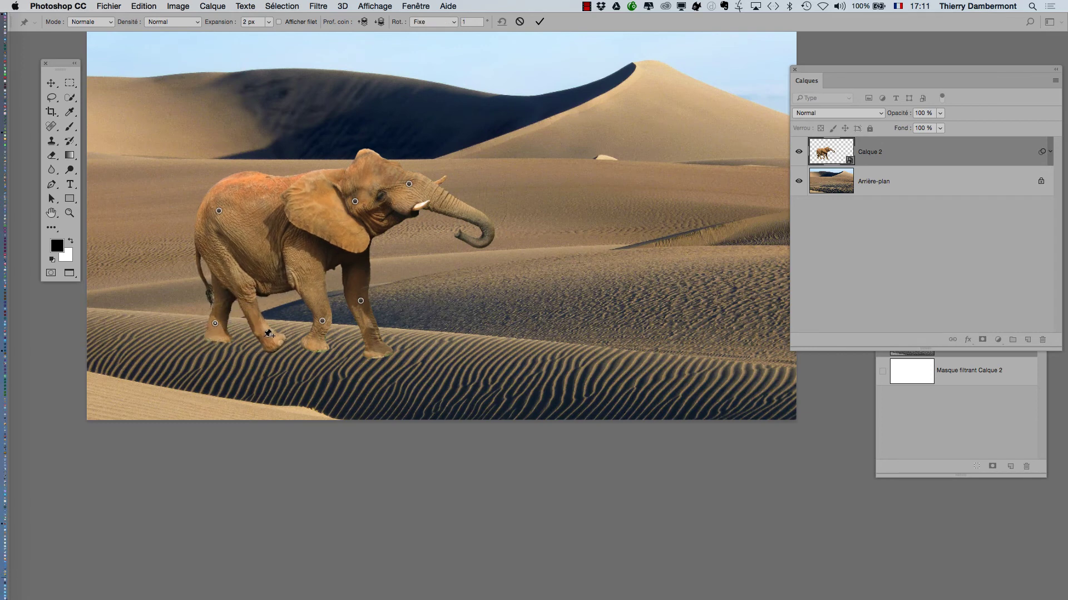
mouse_move(268, 335)
left_mouse_down()
mouse_move(251, 326)
mouse_move(246, 338)
left_mouse_up()
key("alt")
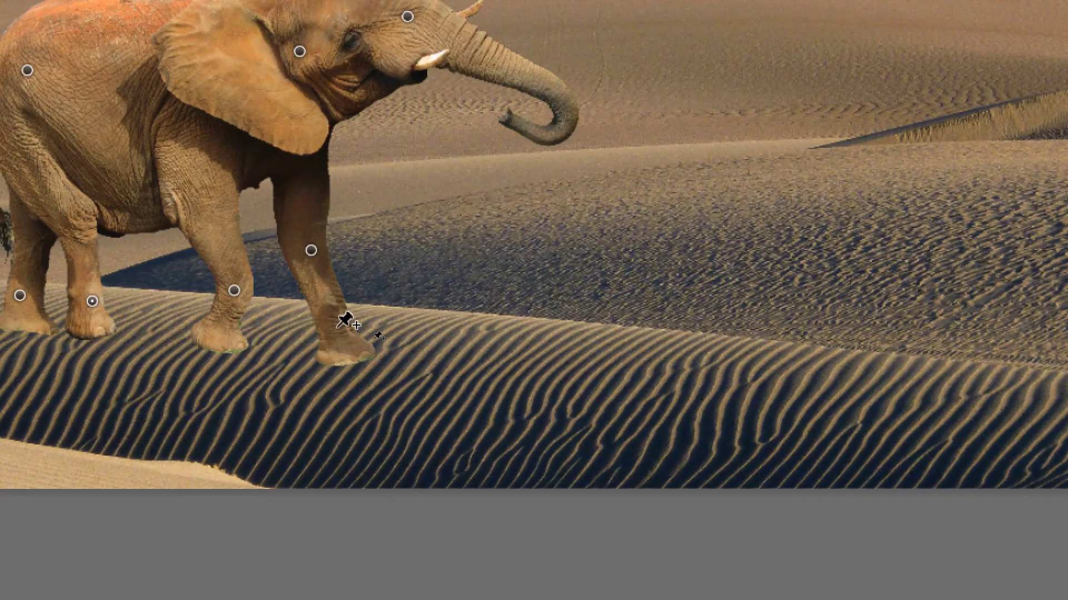
- Pin and adjust the far front foot, nudge the rump pin, and apply the puppet warp
left_click(331, 312)
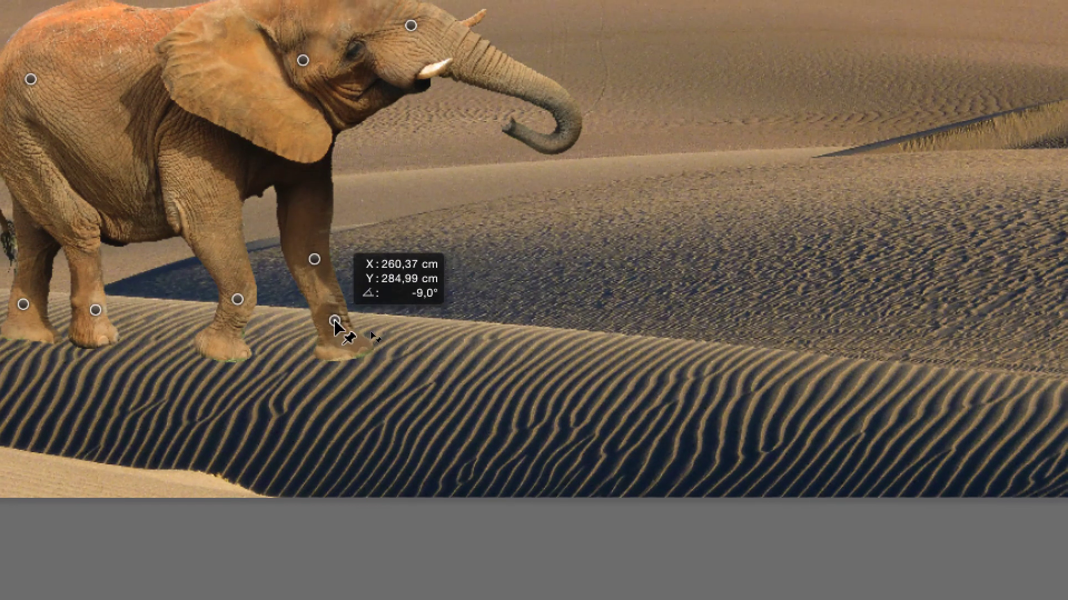
left_click_drag(335, 323, 335, 322)
left_click_drag(334, 321, 332, 319)
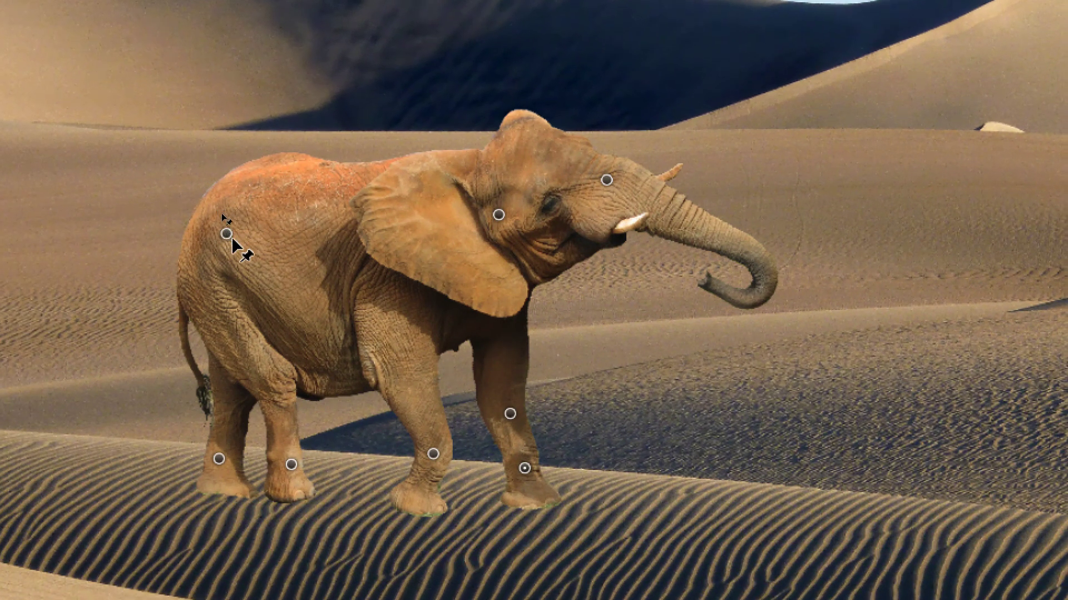
left_click_drag(230, 238, 228, 236)
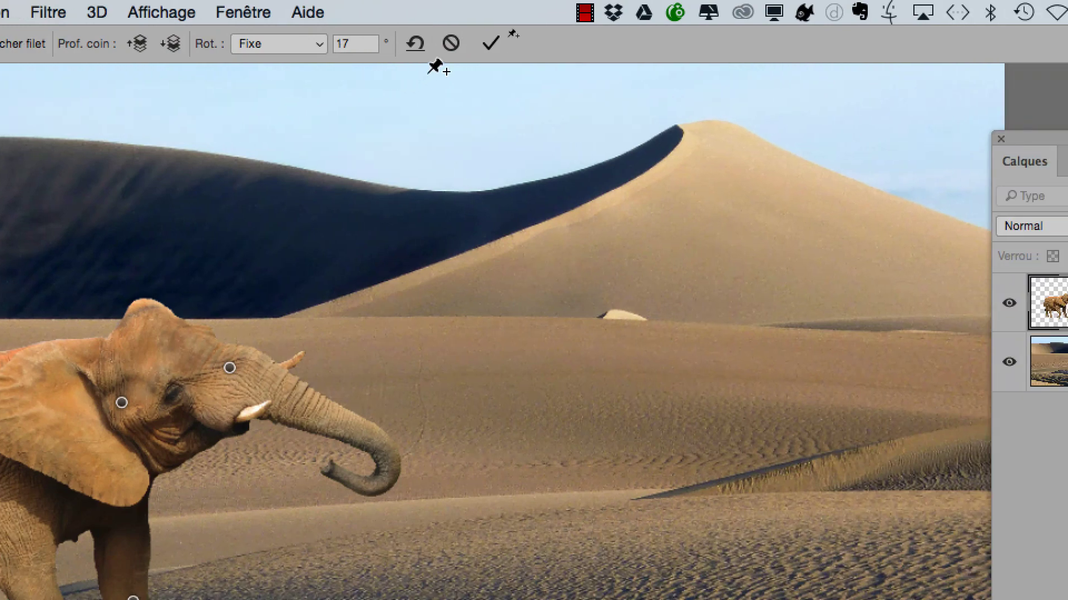
left_click(460, 44)
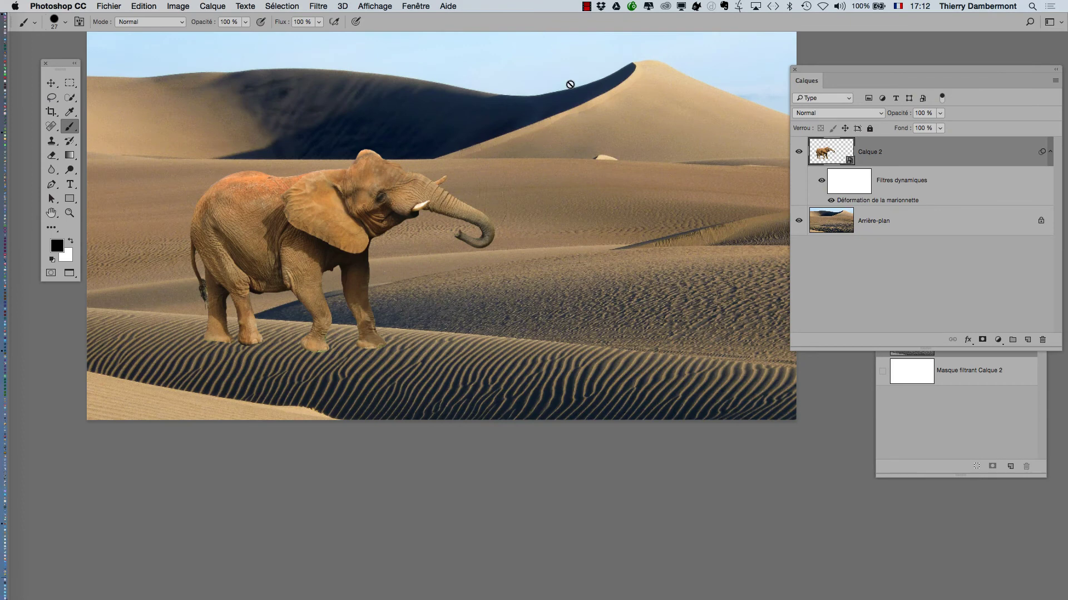
- Compare the elephant with and without its Déformation de la marionnette smart filter, leaving the filter enabled
left_click_drag(814, 66, 584, 71)
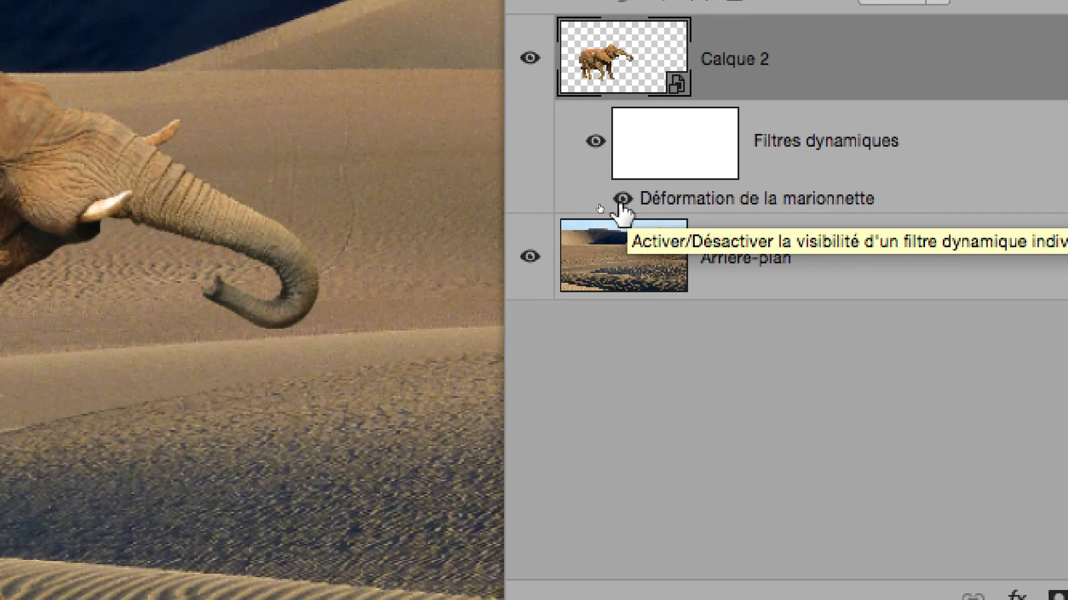
left_click(620, 203)
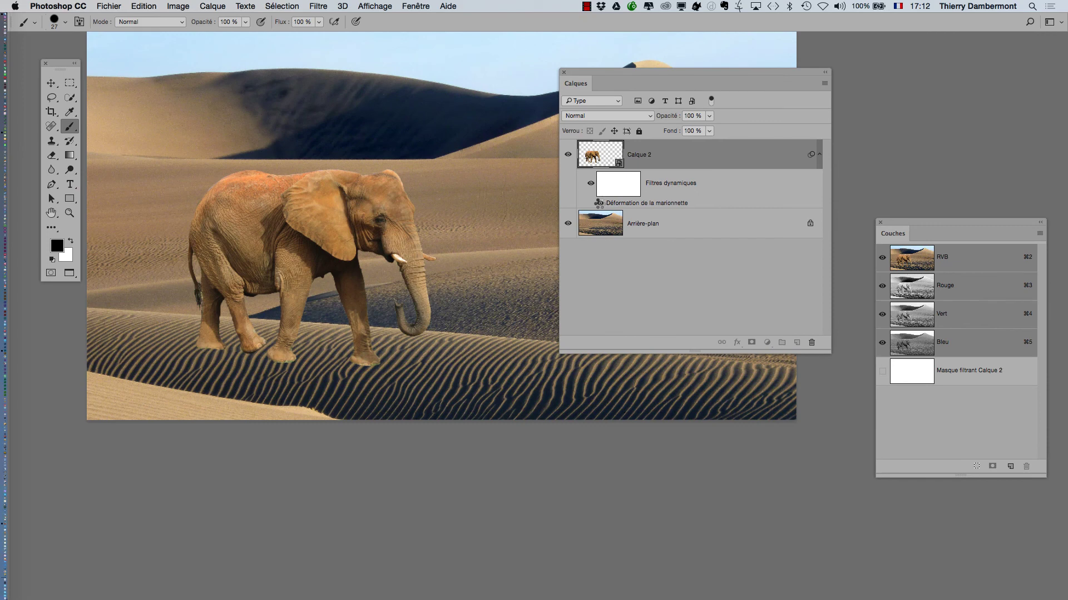
left_click(600, 203)
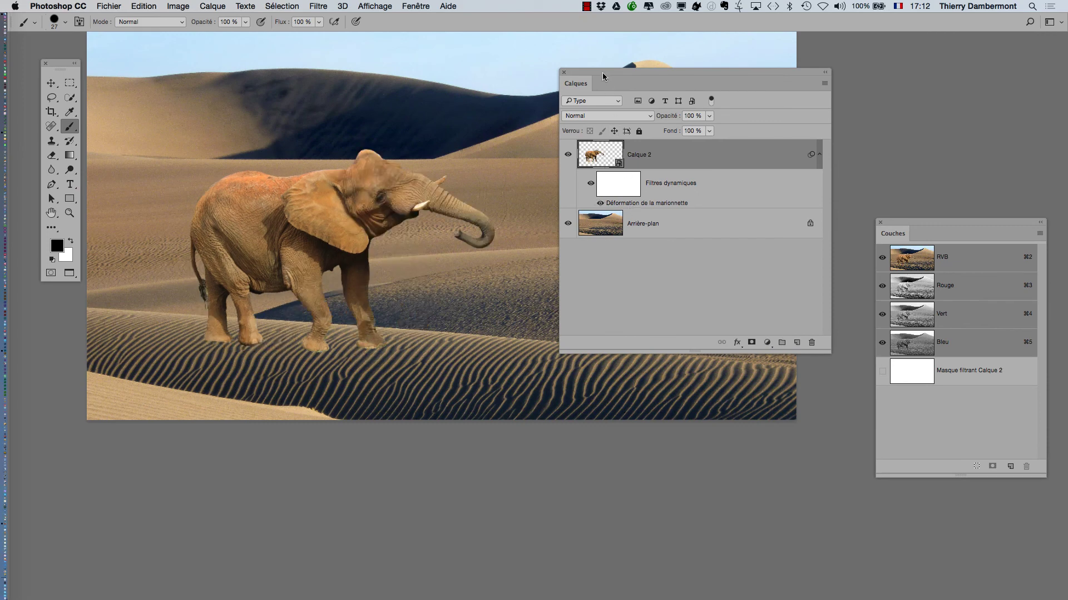
left_click_drag(602, 72, 733, 51)
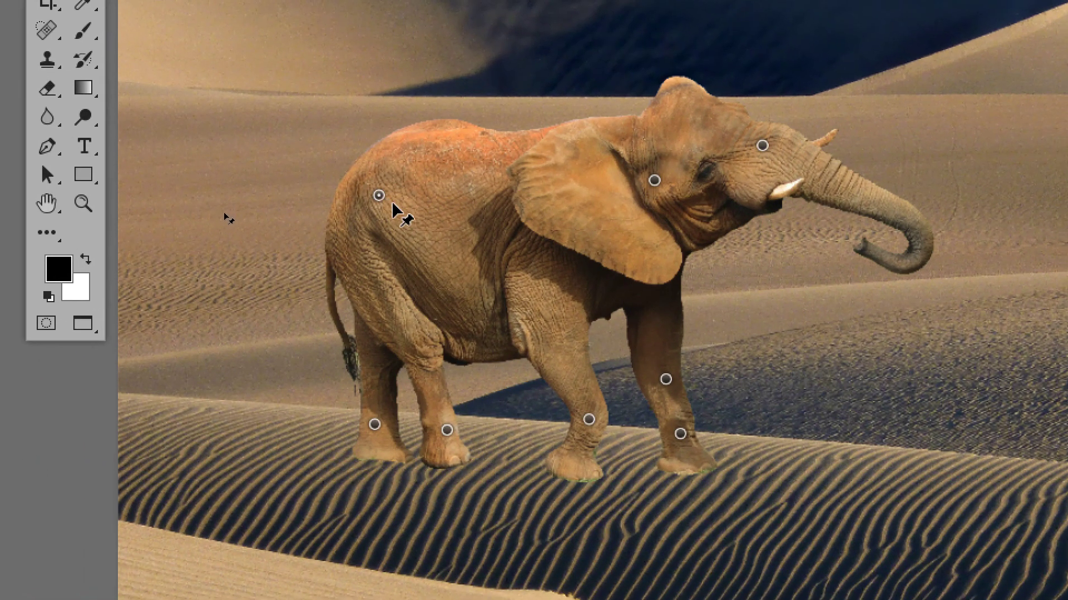
- Reopen the puppet warp smart filter, readjust the rump, head and trunk pins, and apply the changes
left_click_drag(379, 195, 399, 203)
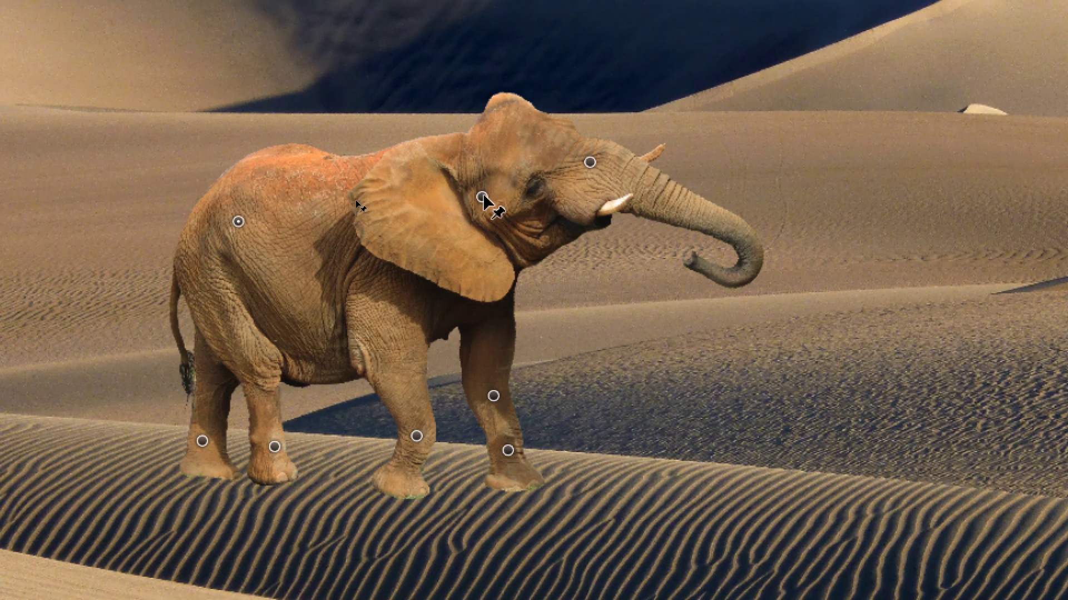
left_click_drag(643, 178, 646, 143)
left_click_drag(482, 184, 482, 180)
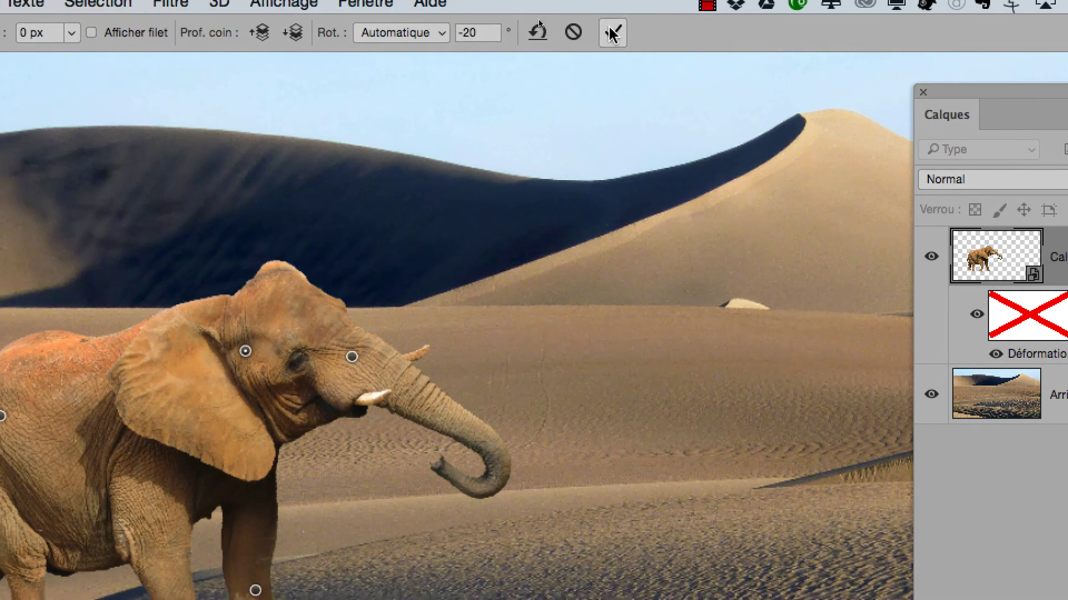
left_click(610, 31)
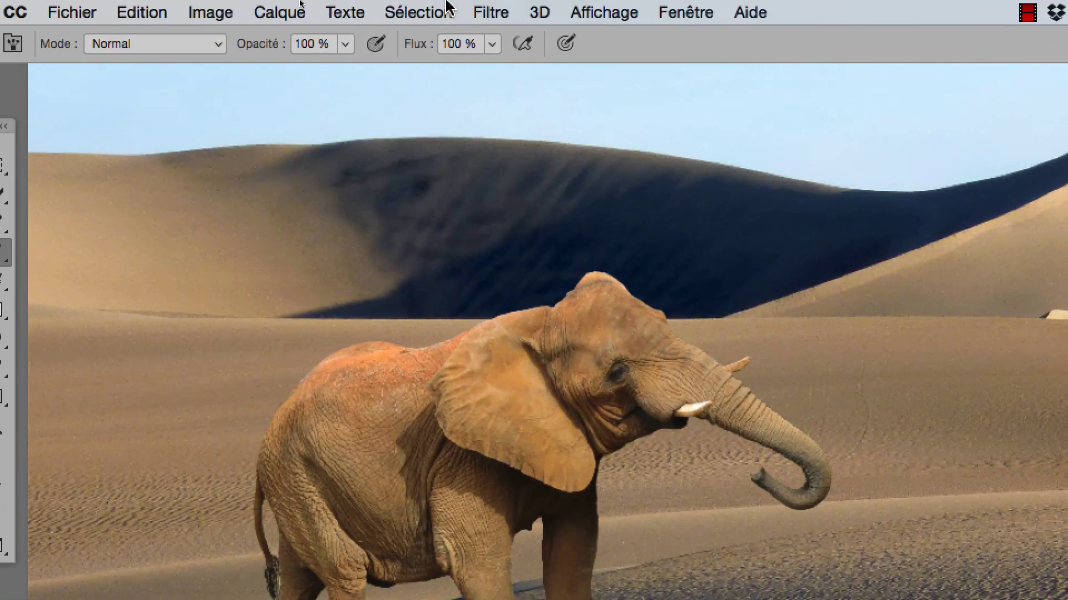
left_click(481, 10)
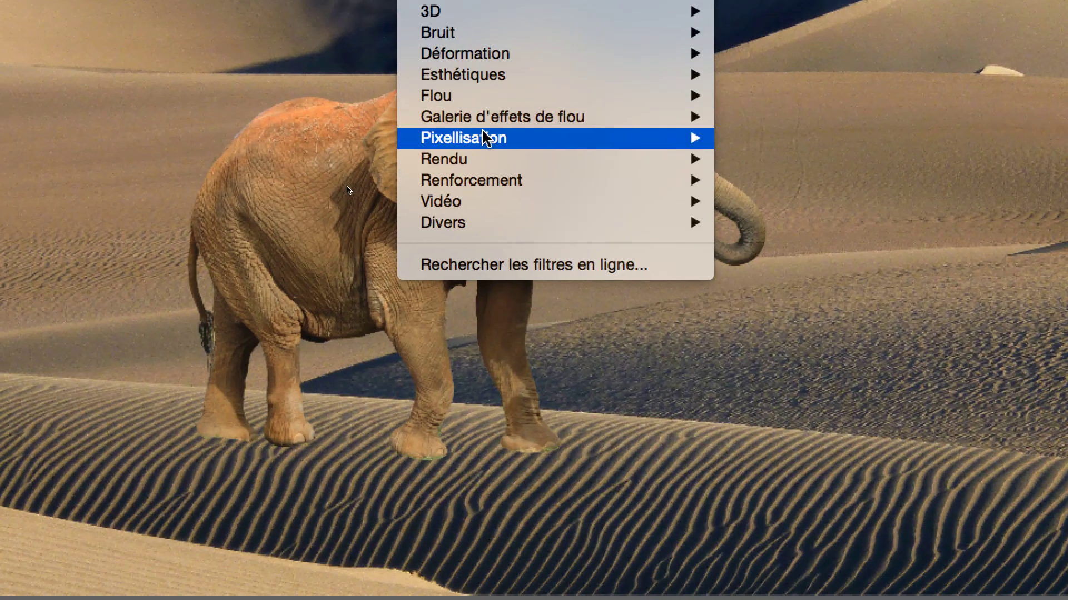
mouse_move(474, 336)
left_click(901, 72)
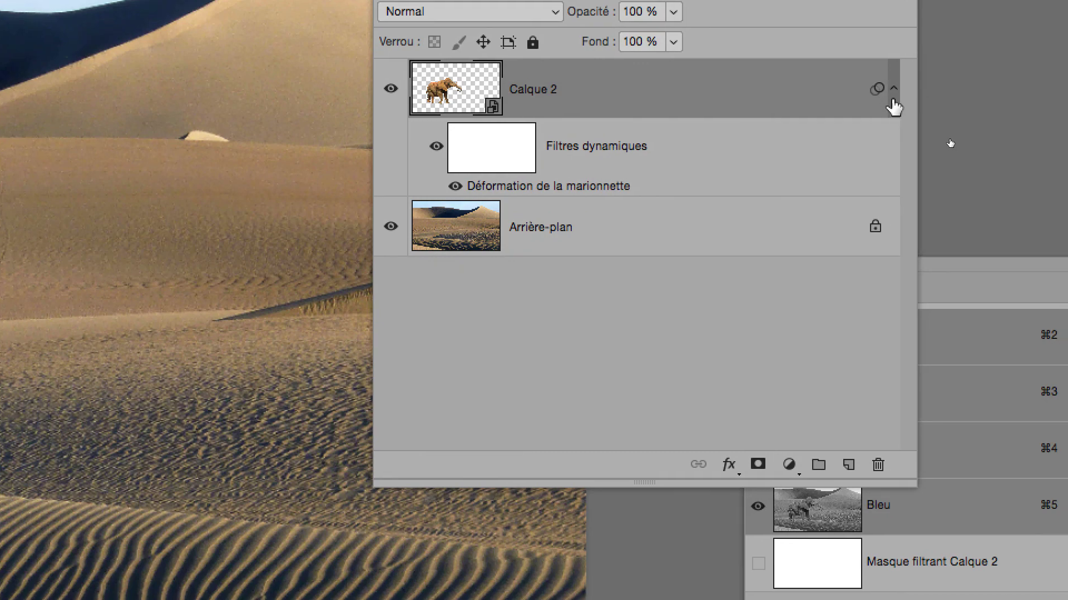
left_click(937, 102)
left_click(893, 102)
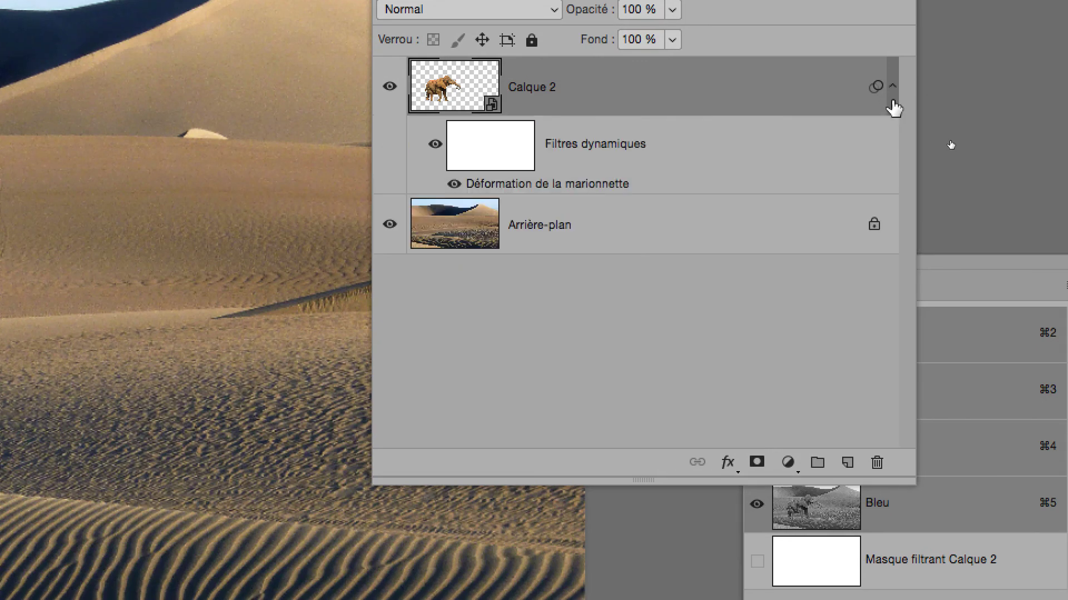